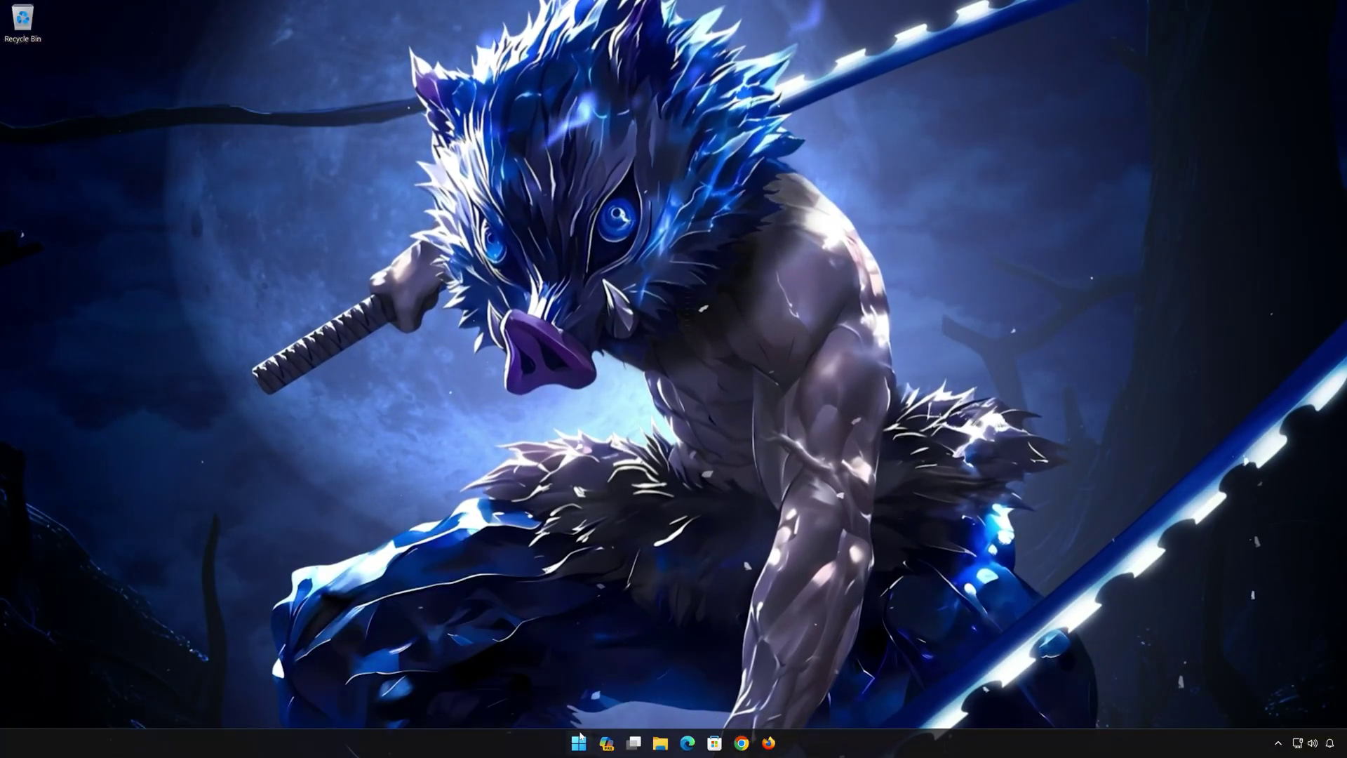
- Launch Command Prompt as administrator from a Start search for cmd, approve UAC, and centre it
{"action": "left_click", "coordinate": [580, 738]}
{"action": "type", "text": "control Panel"}
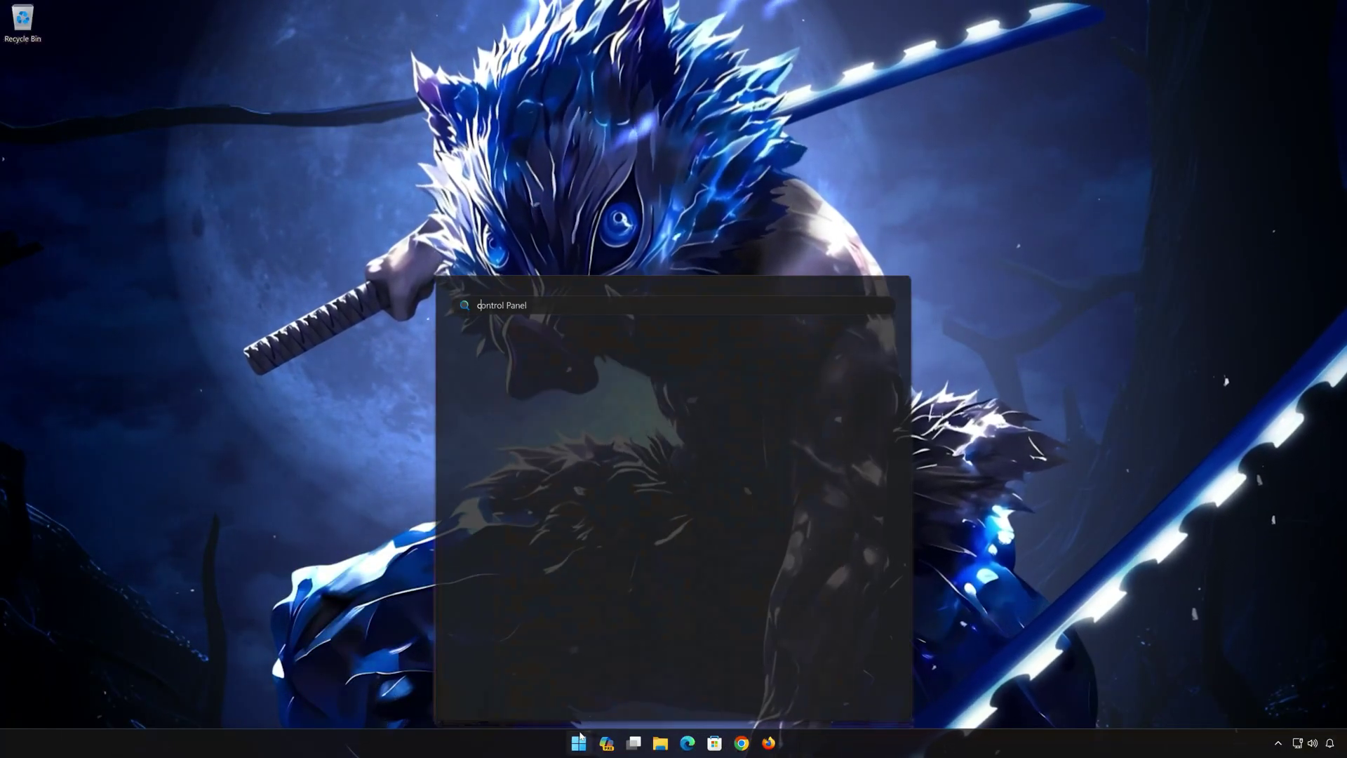
{"action": "type", "text": "cmd"}
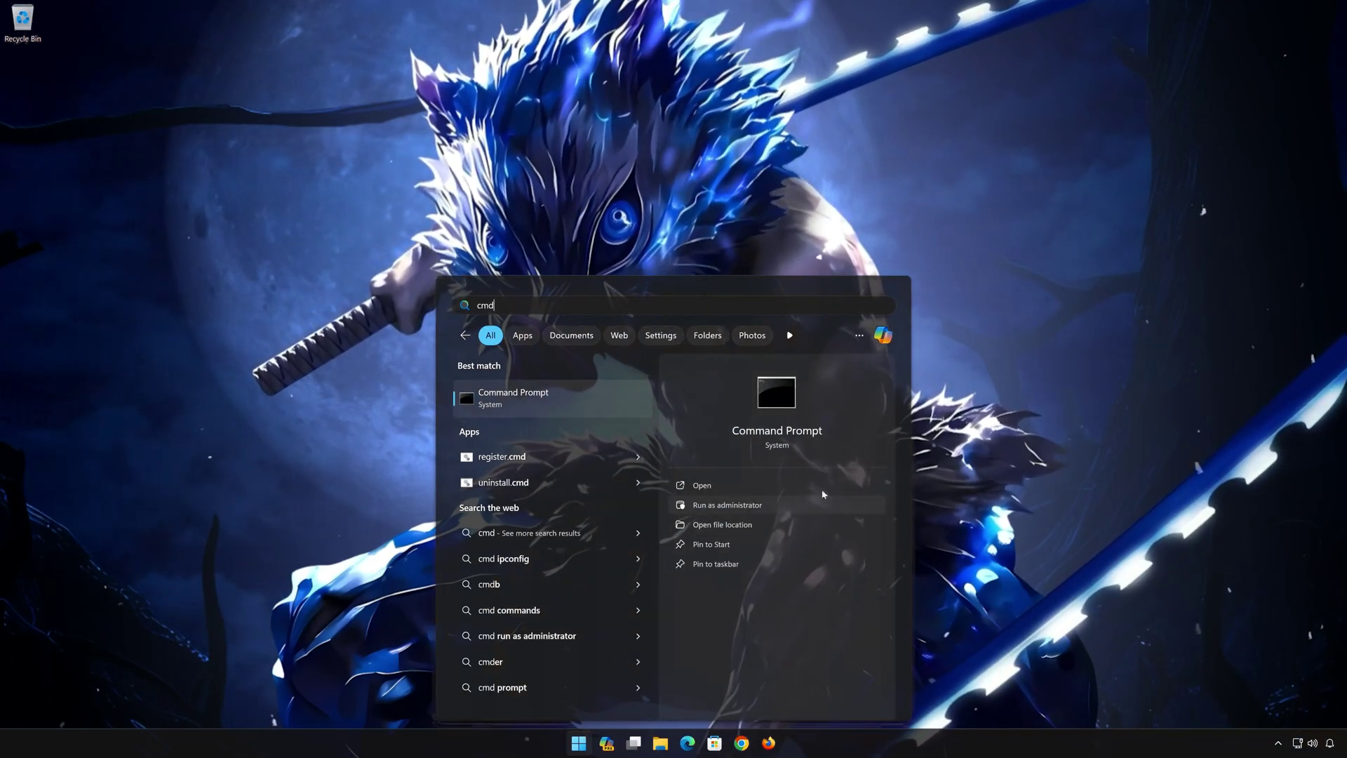
{"action": "left_click", "coordinate": [792, 506]}
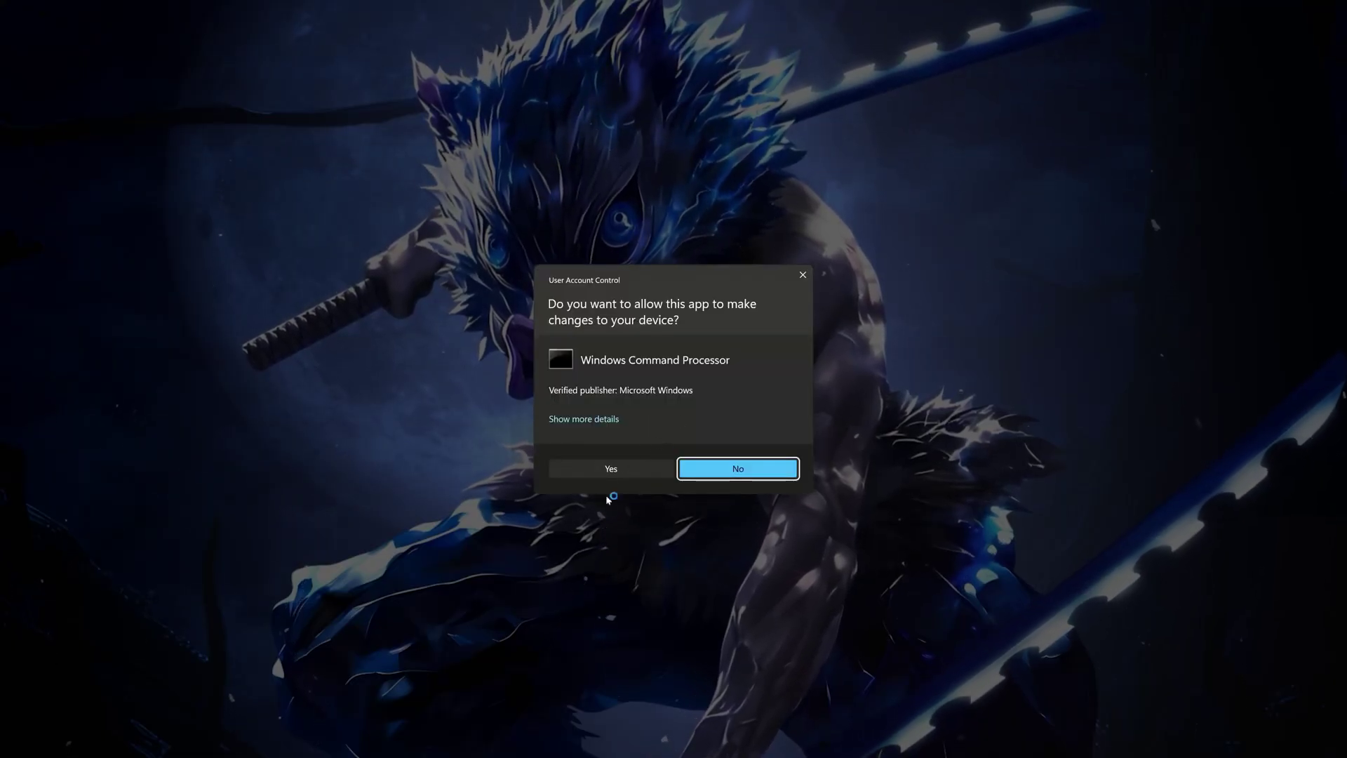
{"action": "left_click", "coordinate": [617, 473]}
{"action": "left_click_drag", "start_coordinate": [377, 63], "coordinate": [738, 162]}
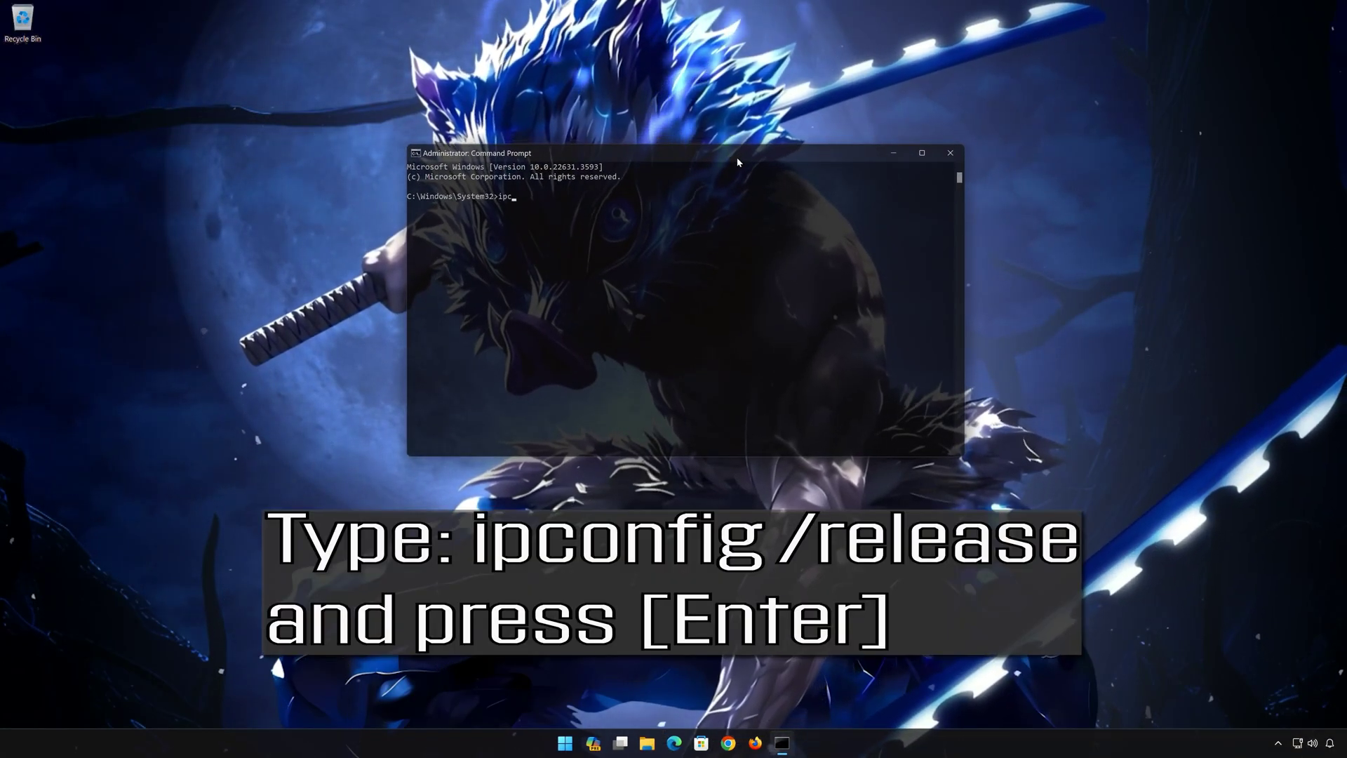
- Run ipconfig /release, ipconfig /renew and ipconfig /flushdns, then type exit
{"action": "type", "text": "ipconfi"}
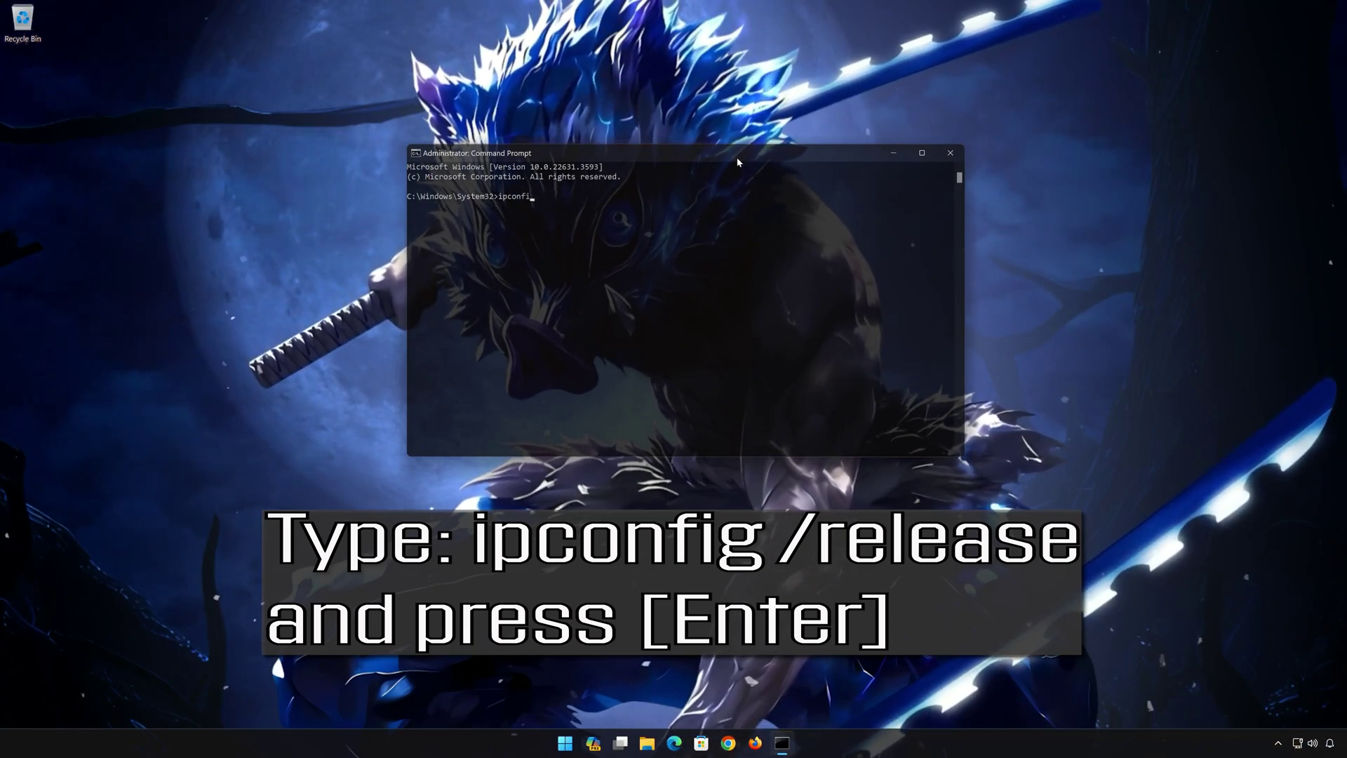
{"action": "type", "text": "g"}
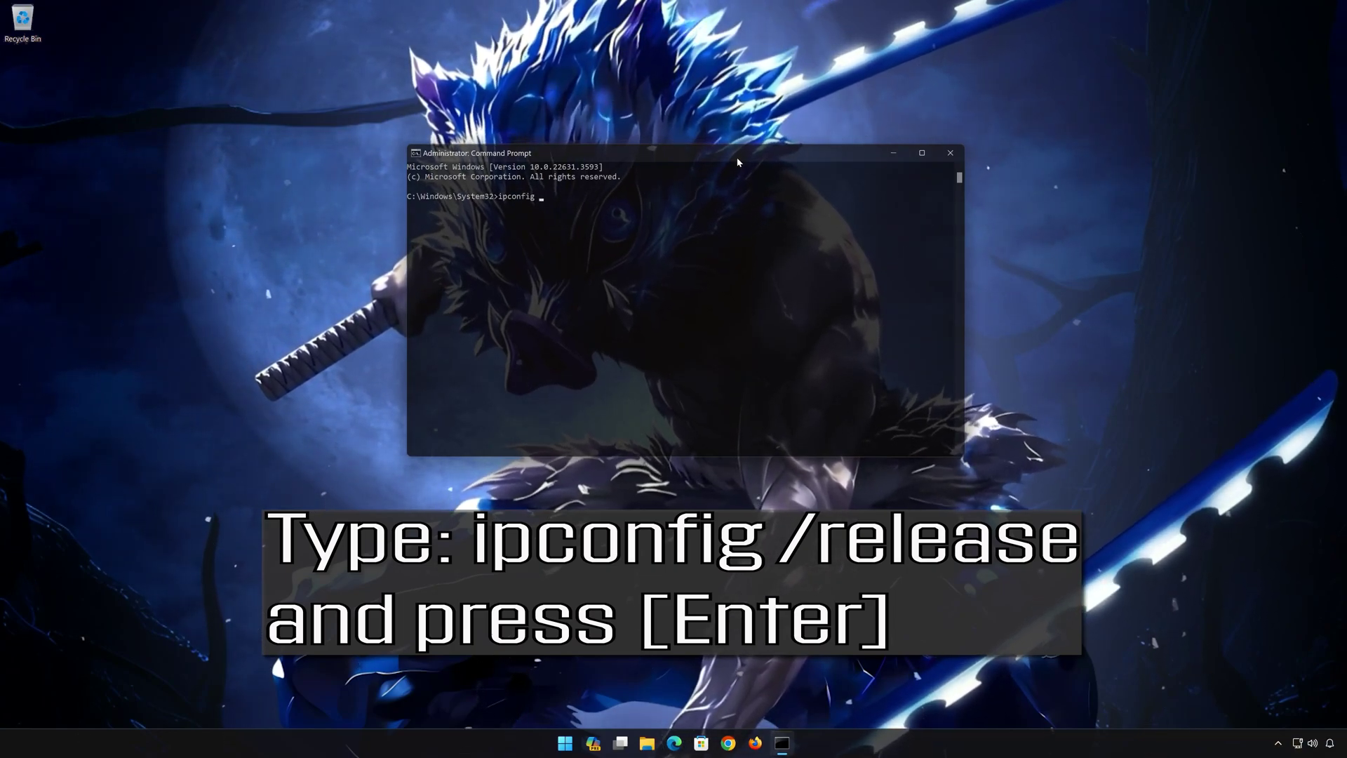
{"action": "type", "text": " /rel"}
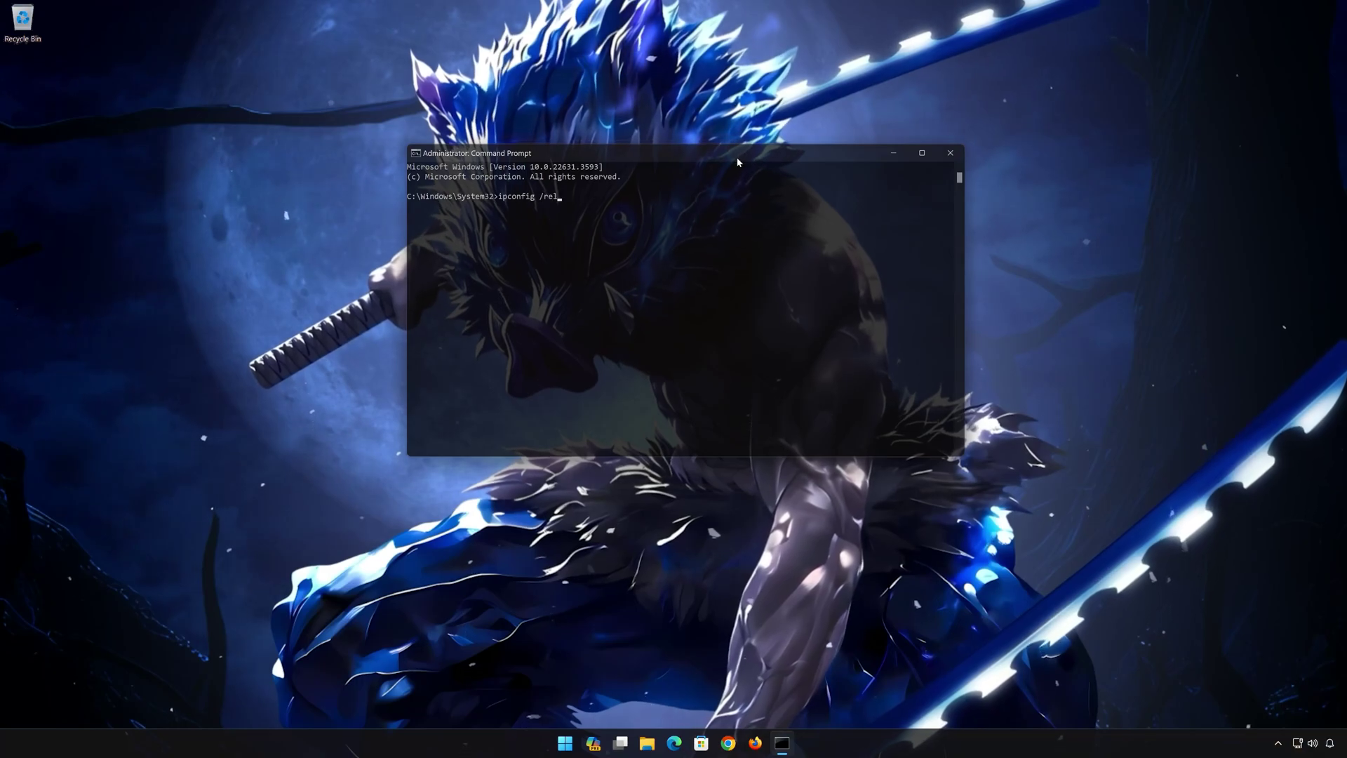
{"action": "type", "text": "ease"}
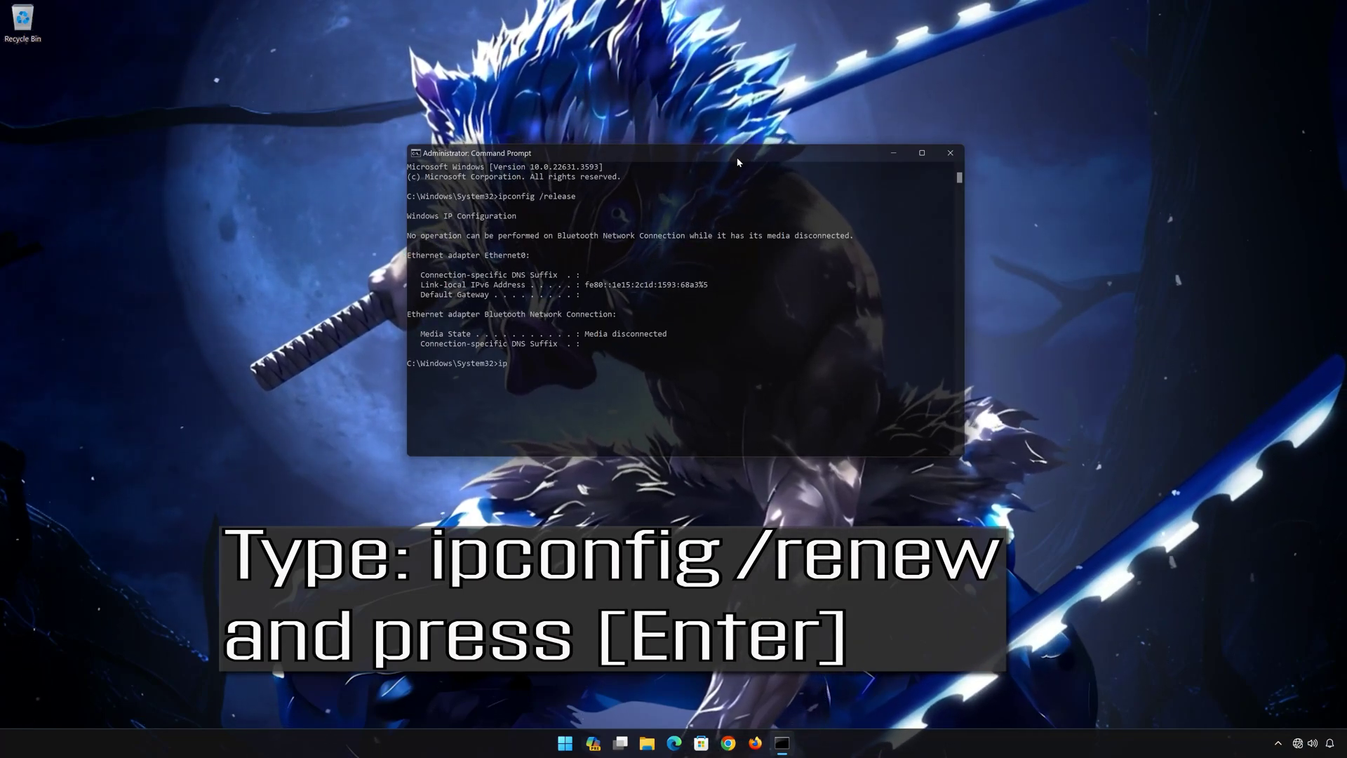
{"action": "type", "text": "config /flushd"}
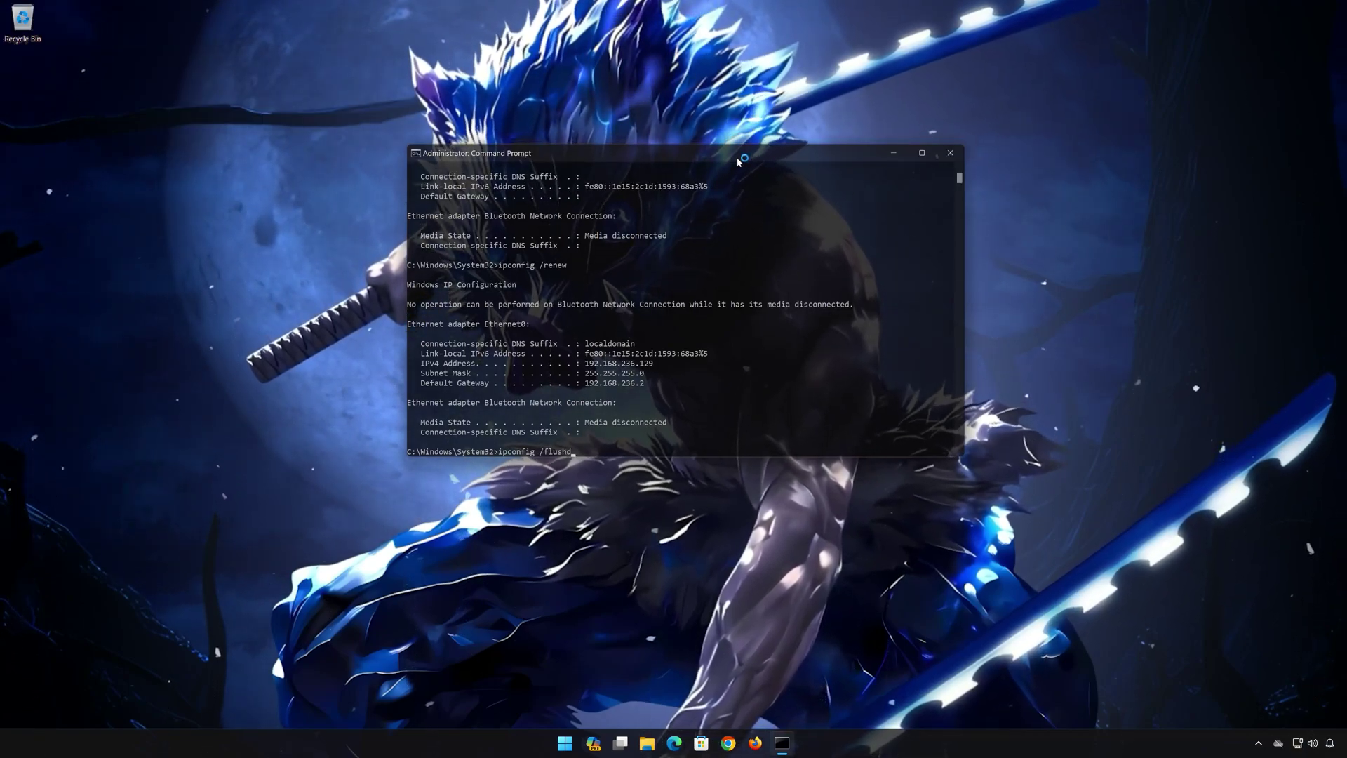
{"action": "type", "text": "ns"}
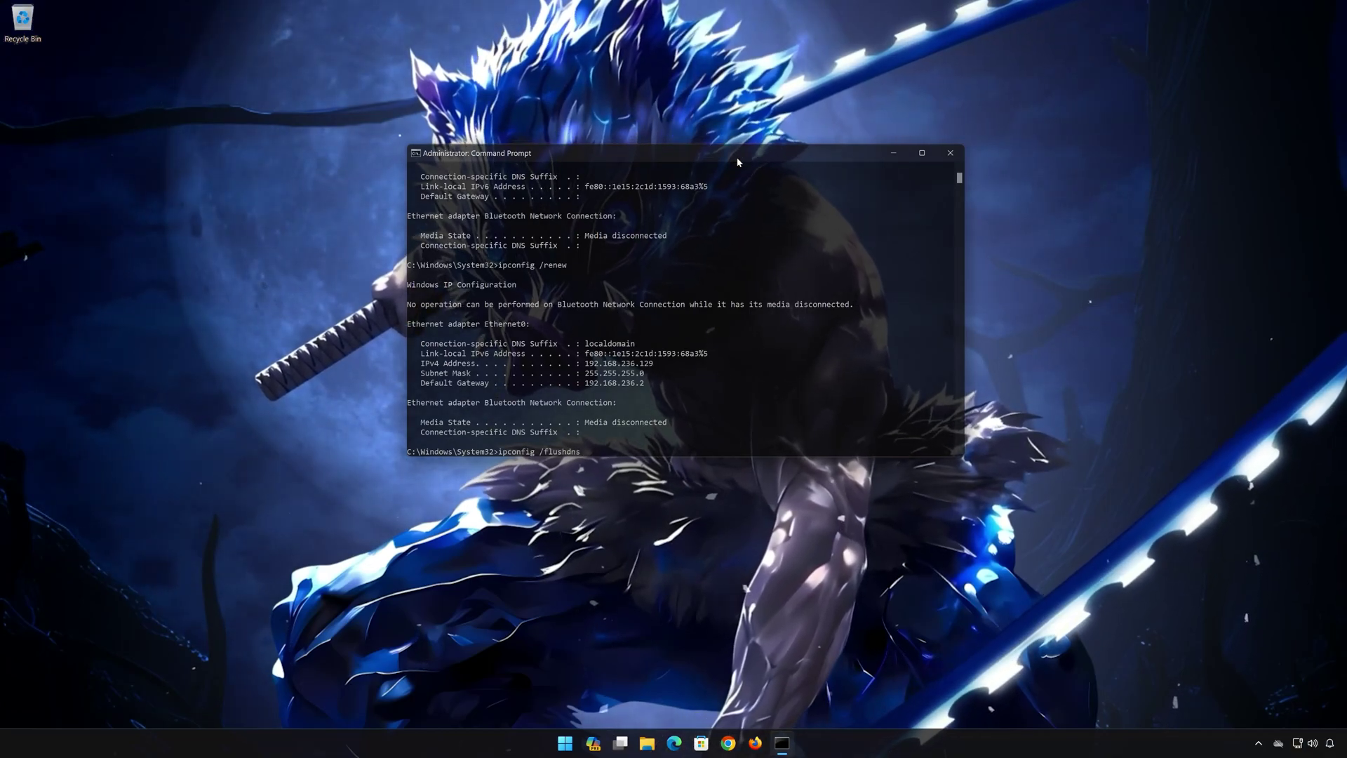
{"action": "key", "text": "Return"}
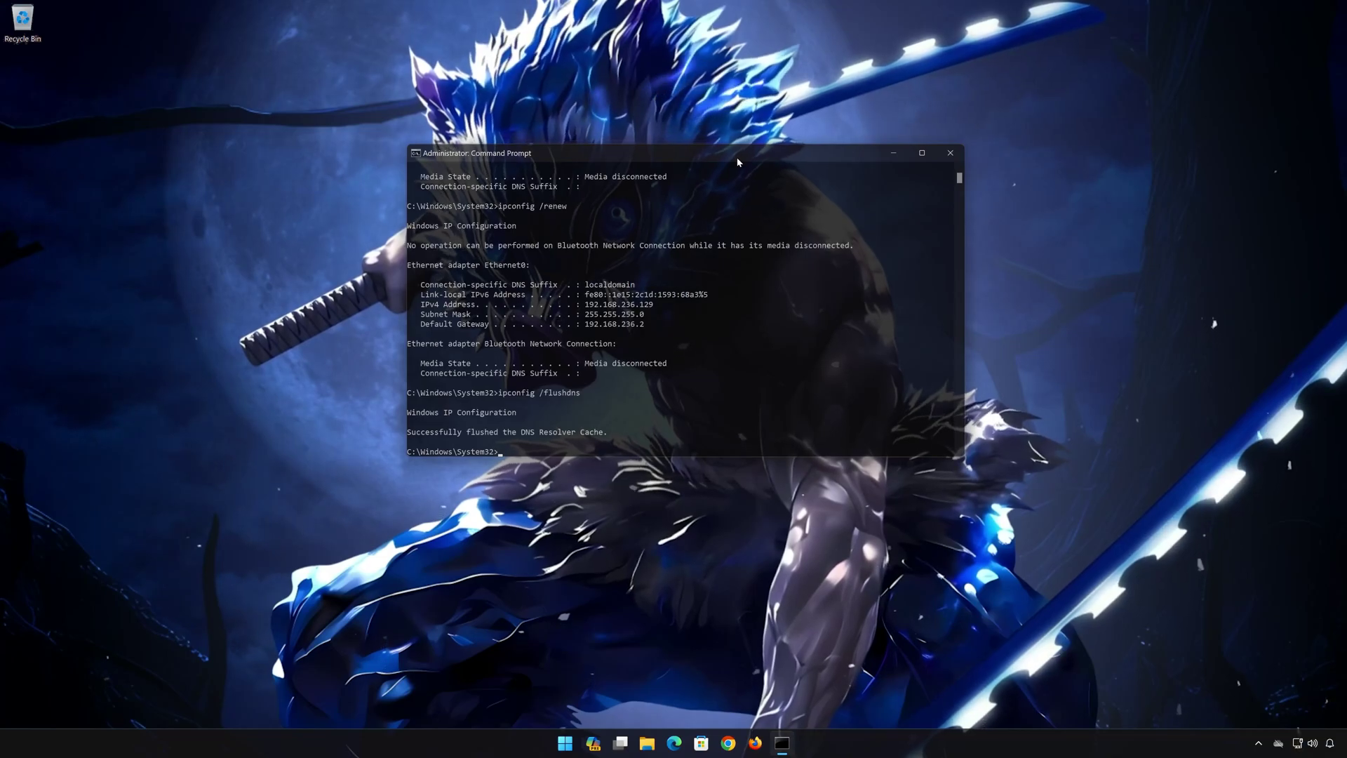
{"action": "type", "text": "exit"}
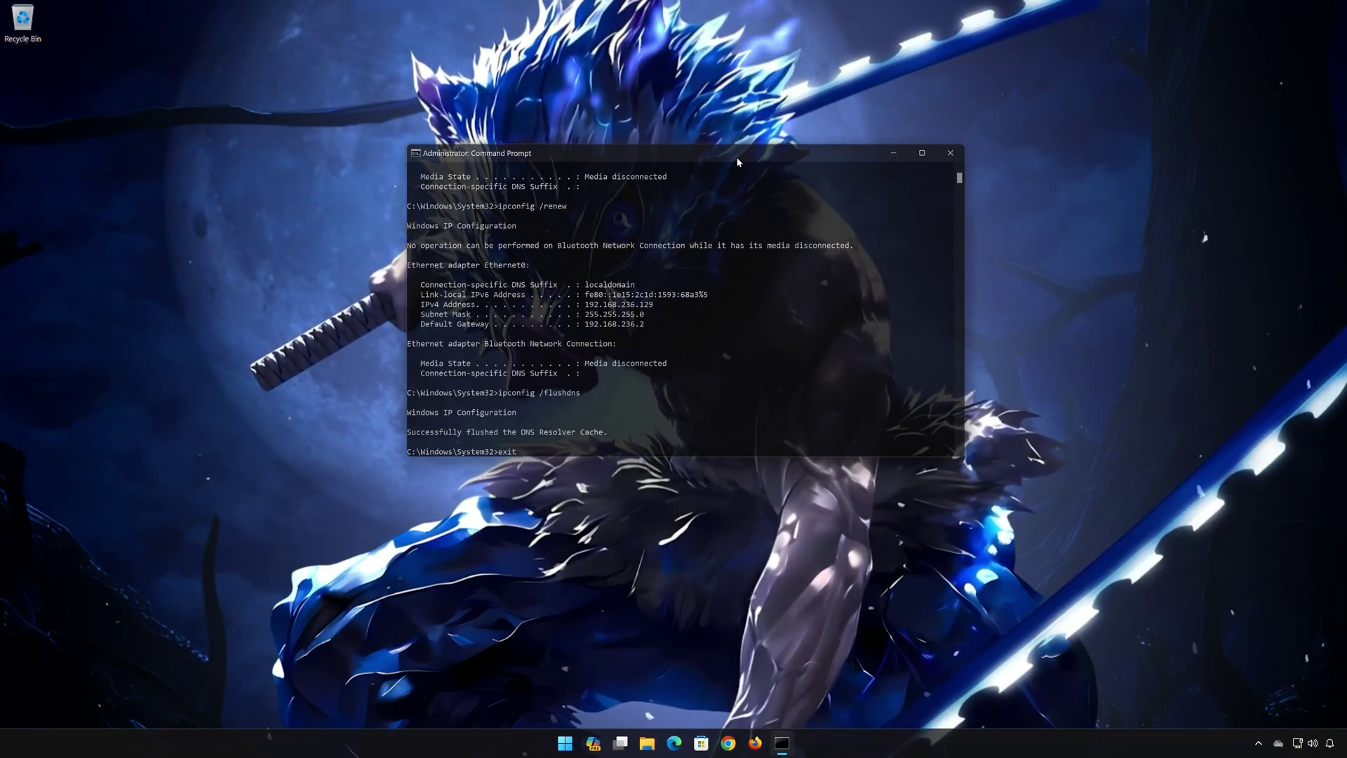
- Close the Command Prompt and bring up the Start menu's power options
{"action": "key", "text": "Return"}
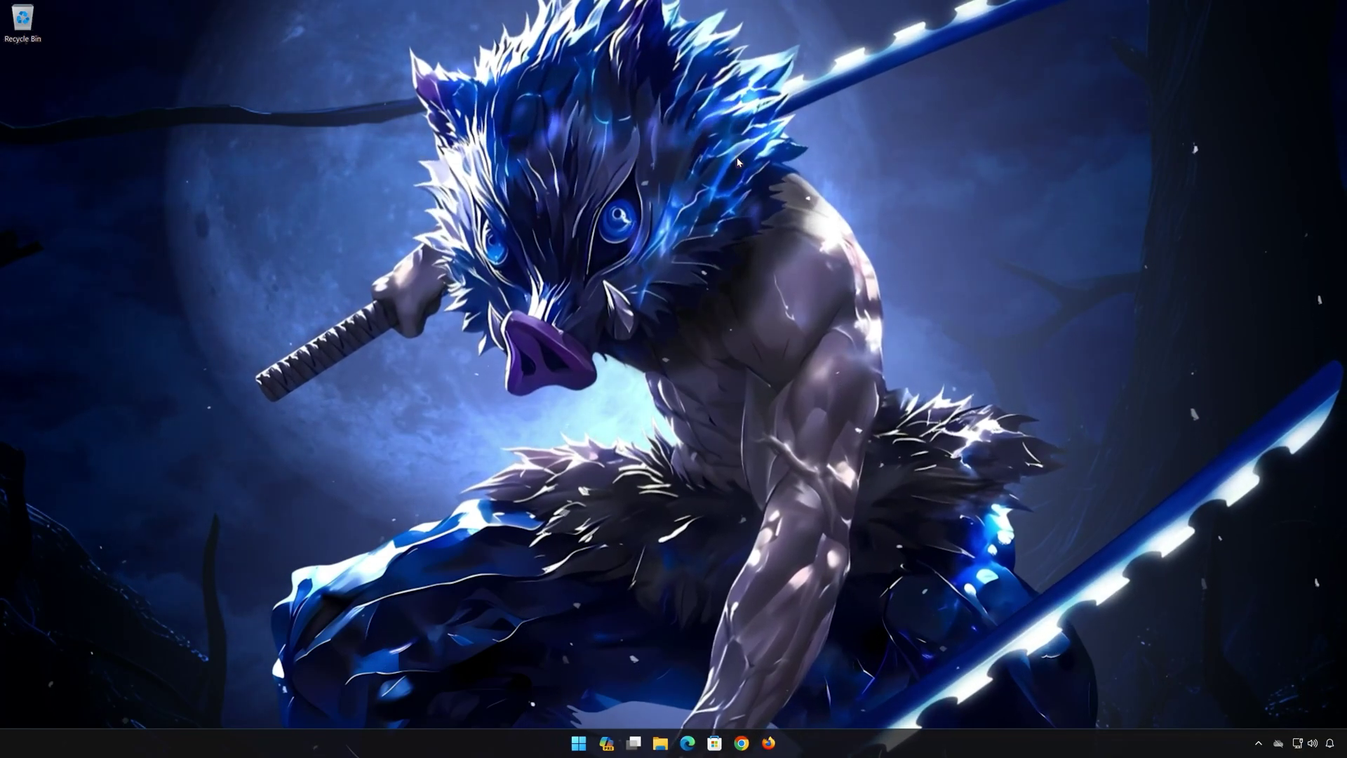
{"action": "left_click", "coordinate": [586, 750]}
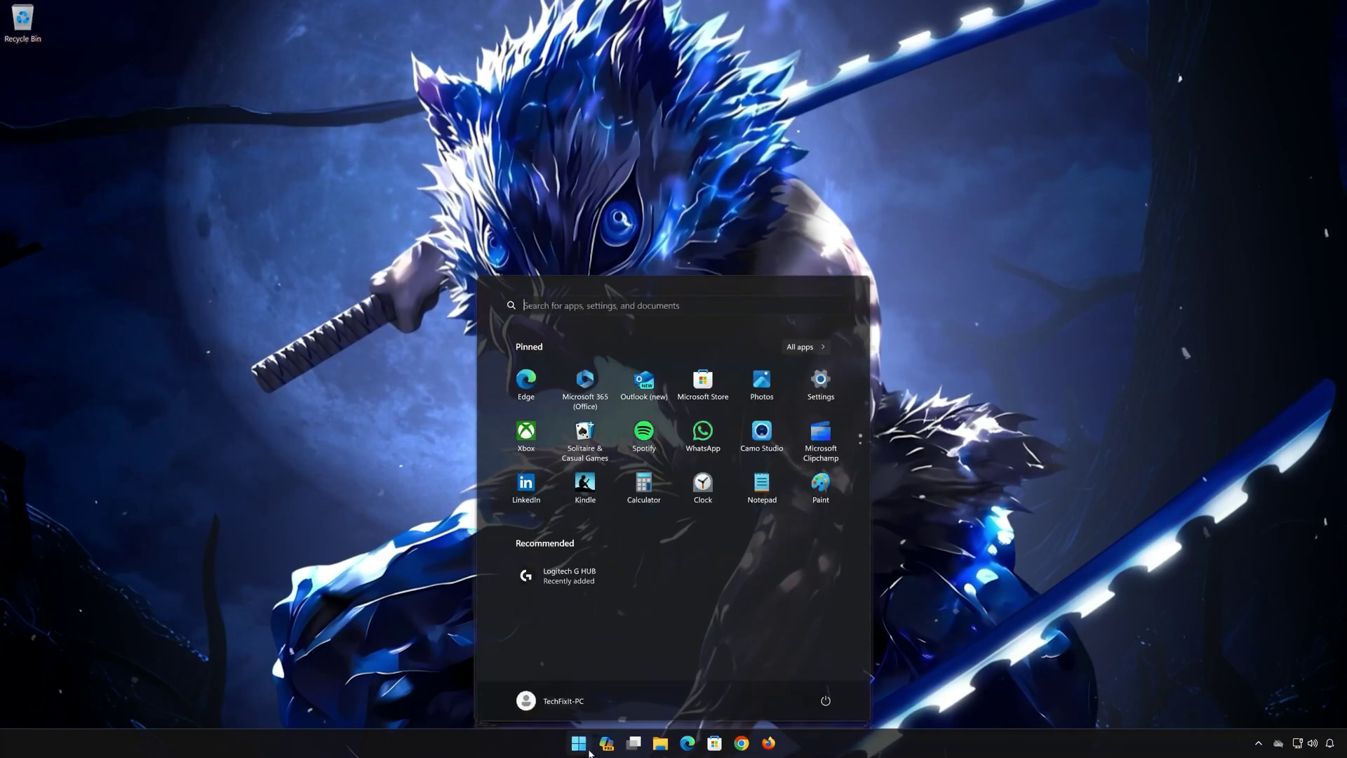
{"action": "left_click", "coordinate": [824, 701]}
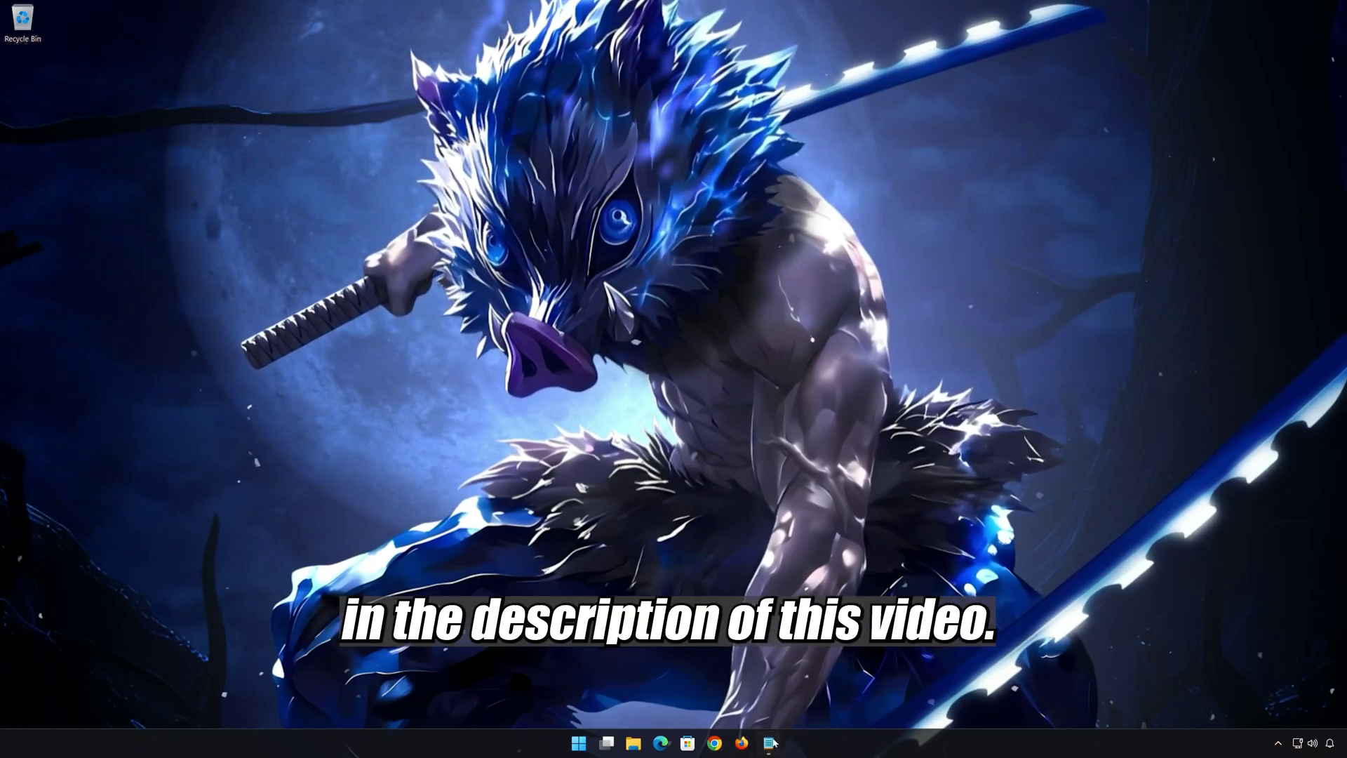
- Copy the saved Xbox support link from Notepad, minimize Notepad, and launch Firefox
{"action": "left_click", "coordinate": [770, 743]}
{"action": "right_click", "coordinate": [605, 143]}
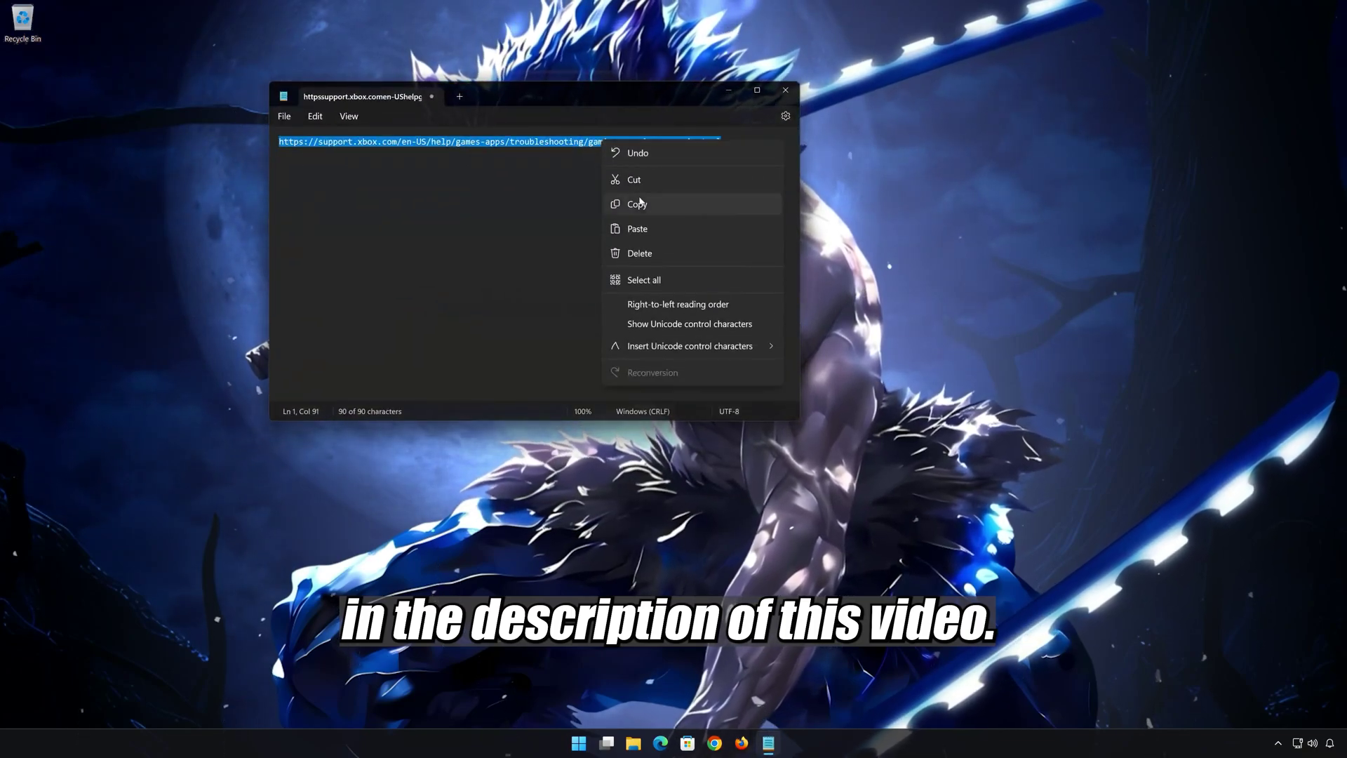
{"action": "left_click", "coordinate": [640, 204]}
{"action": "left_click", "coordinate": [729, 90]}
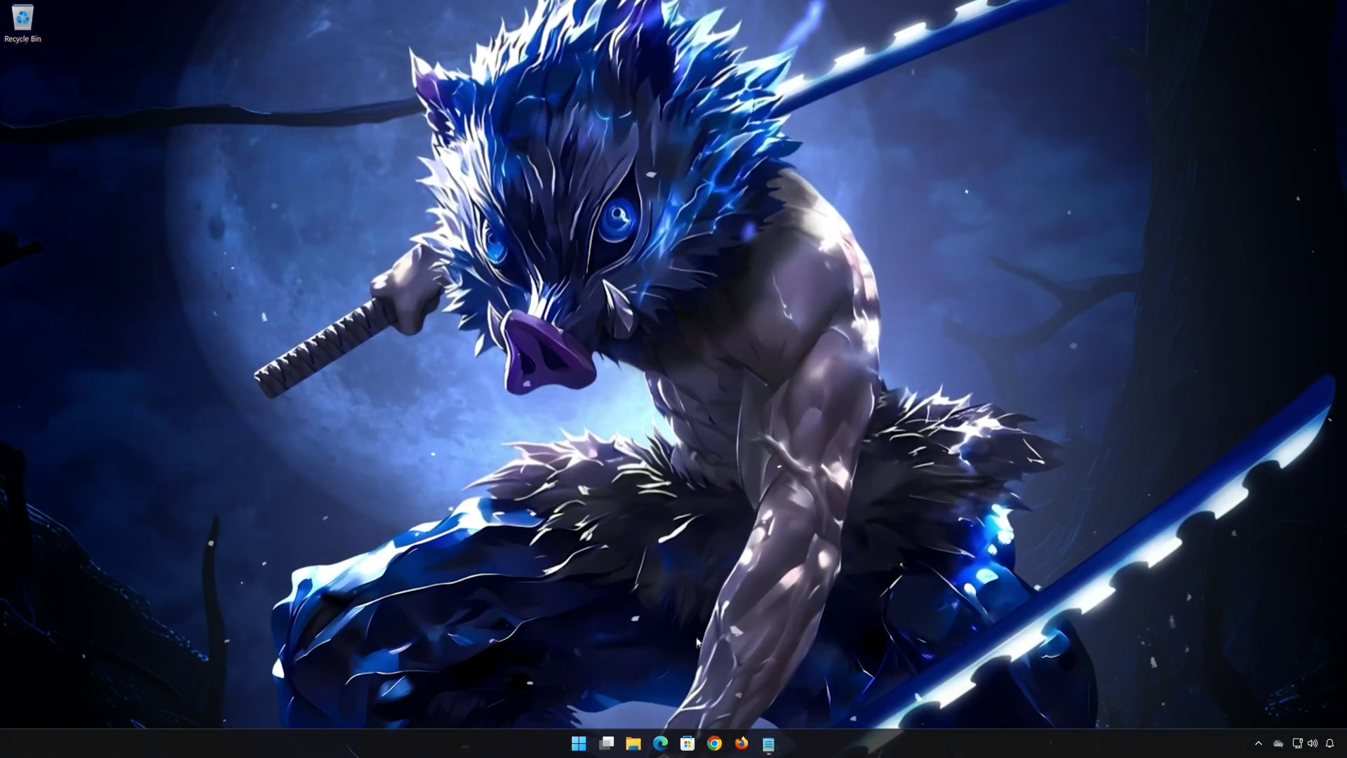
{"action": "left_click", "coordinate": [742, 742]}
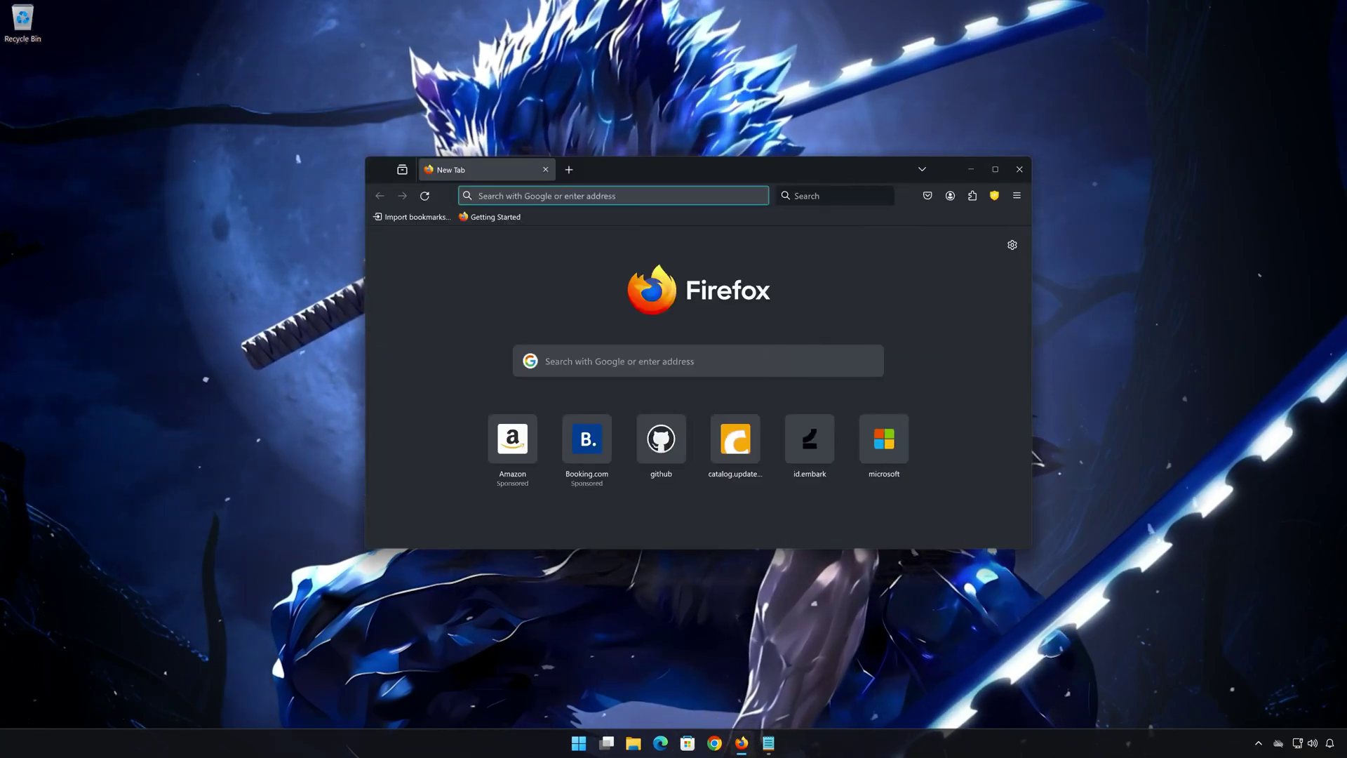
- Paste the Xbox support link into Firefox's address bar and load the page
{"action": "right_click", "coordinate": [629, 197]}
{"action": "left_click", "coordinate": [659, 287]}
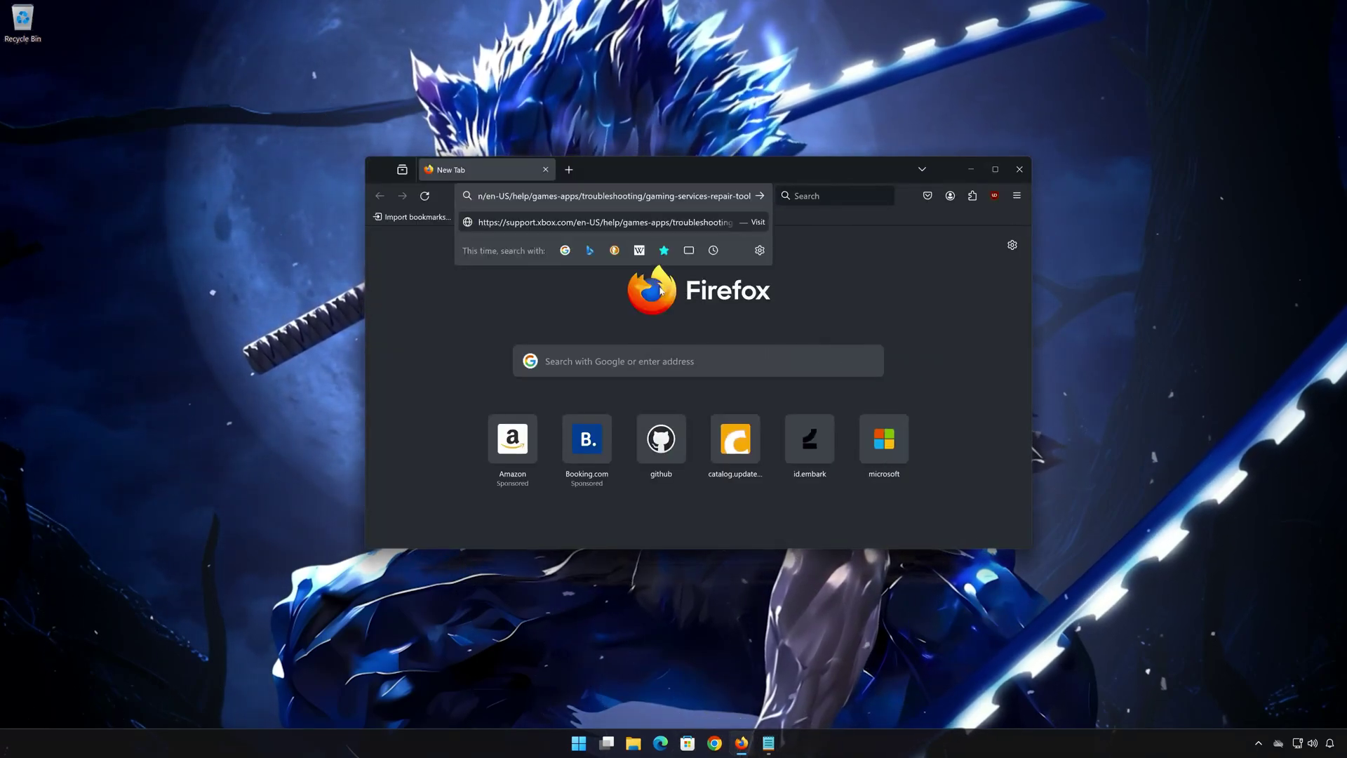
{"action": "key", "text": "Return"}
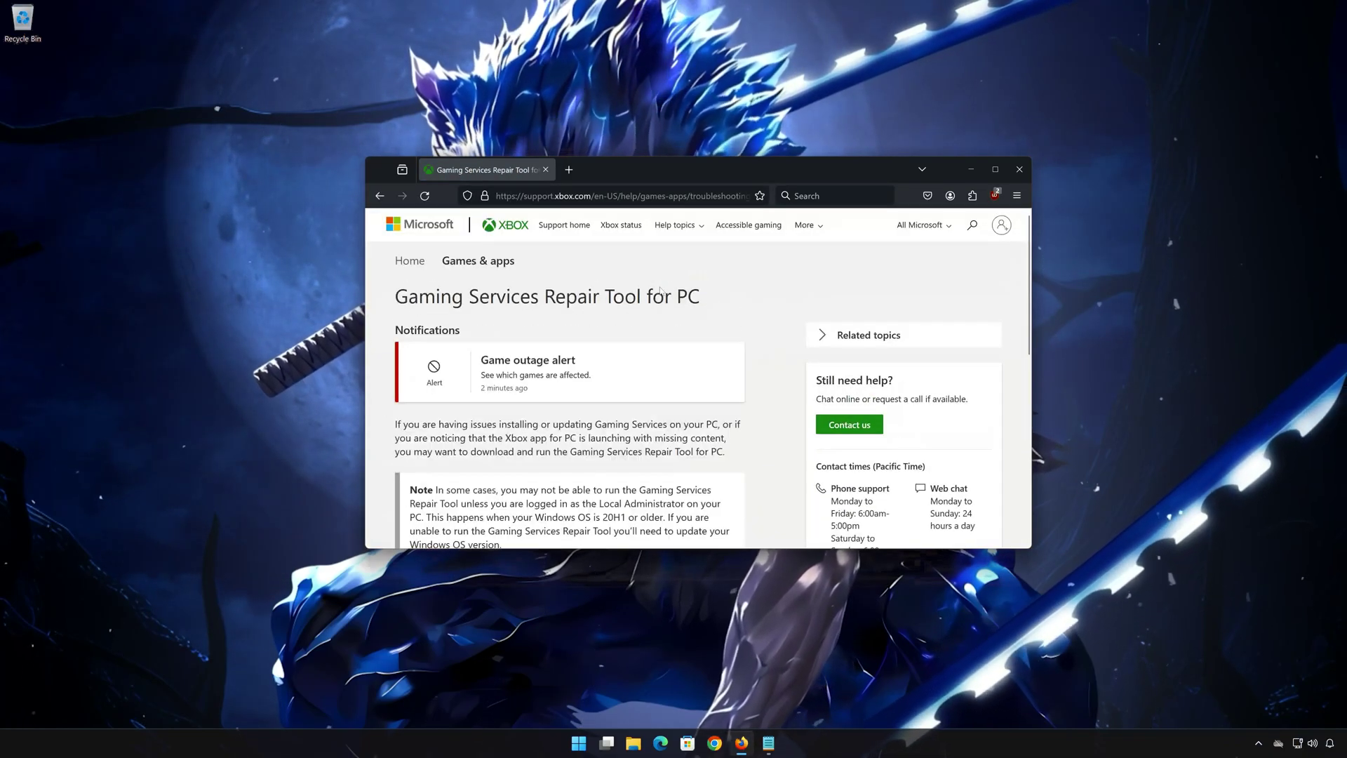
- Download GamingRepairTool.exe from the Downloadable version section, then close Firefox
{"action": "scroll", "coordinate": [660, 291], "scroll_direction": "down", "scroll_amount": 2}
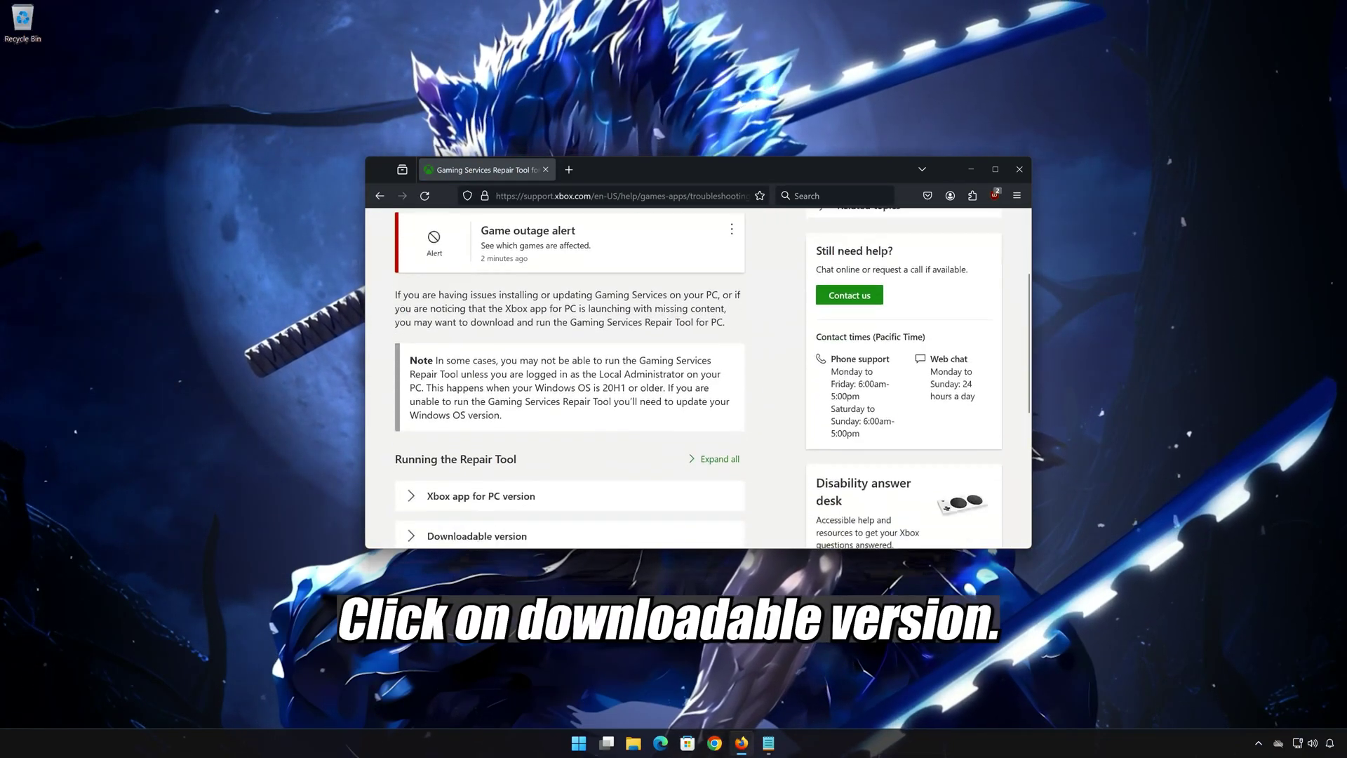
{"action": "scroll", "coordinate": [646, 367], "scroll_direction": "down", "scroll_amount": 2}
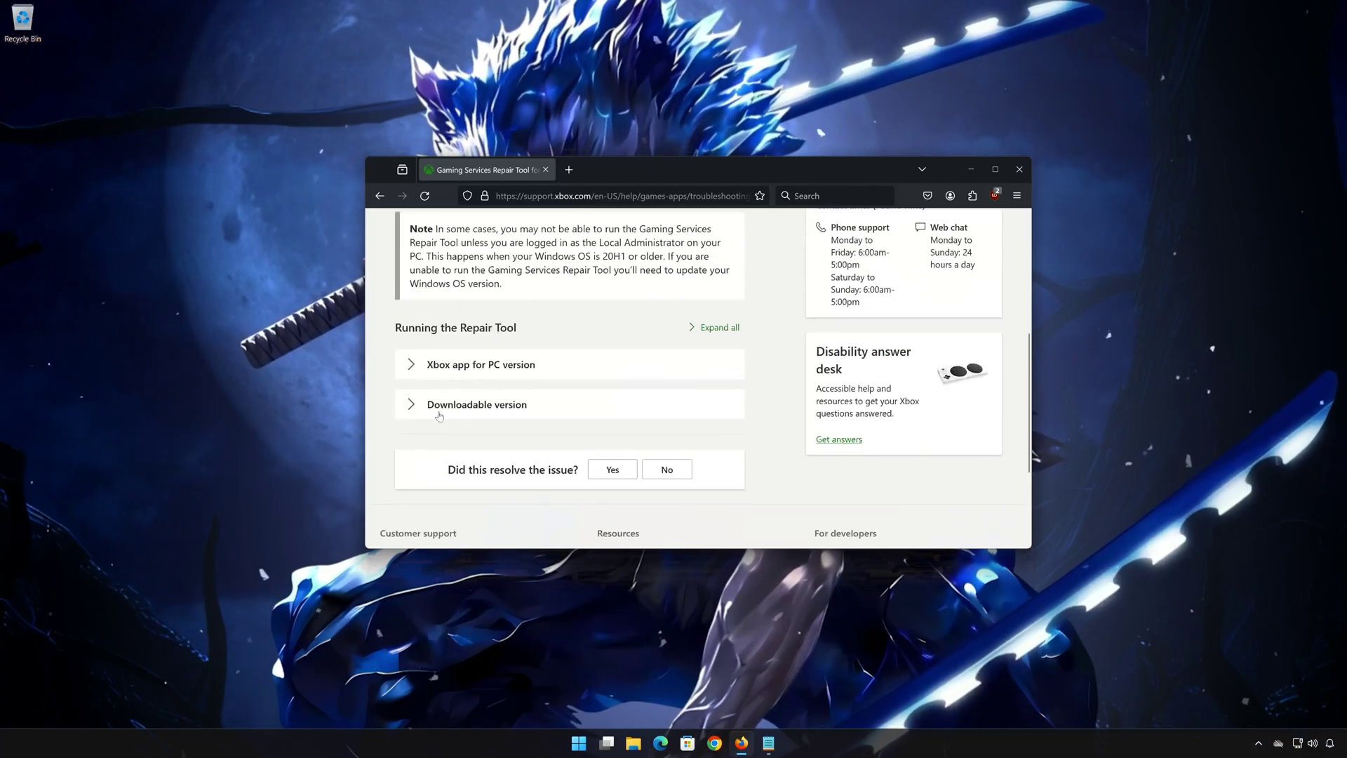
{"action": "left_click", "coordinate": [412, 406]}
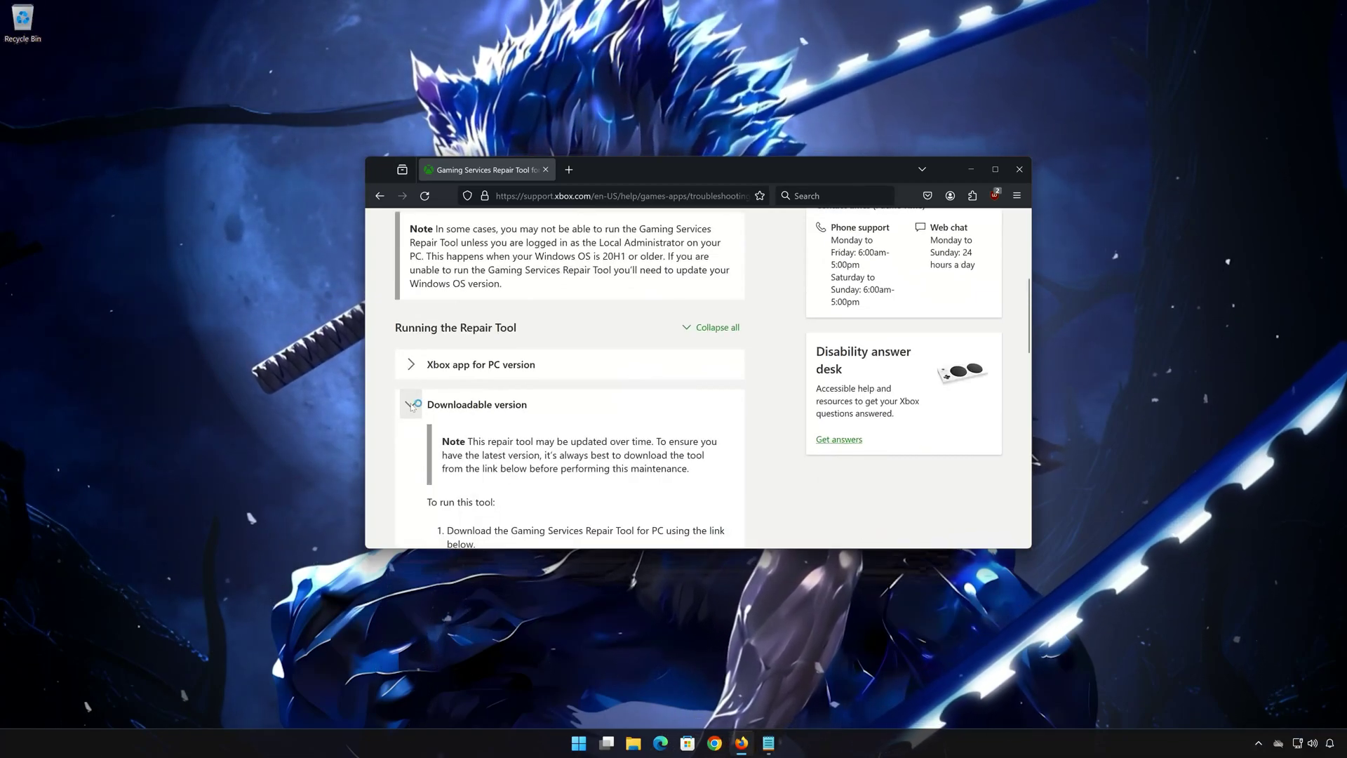
{"action": "scroll", "coordinate": [595, 417], "scroll_direction": "down", "scroll_amount": 7}
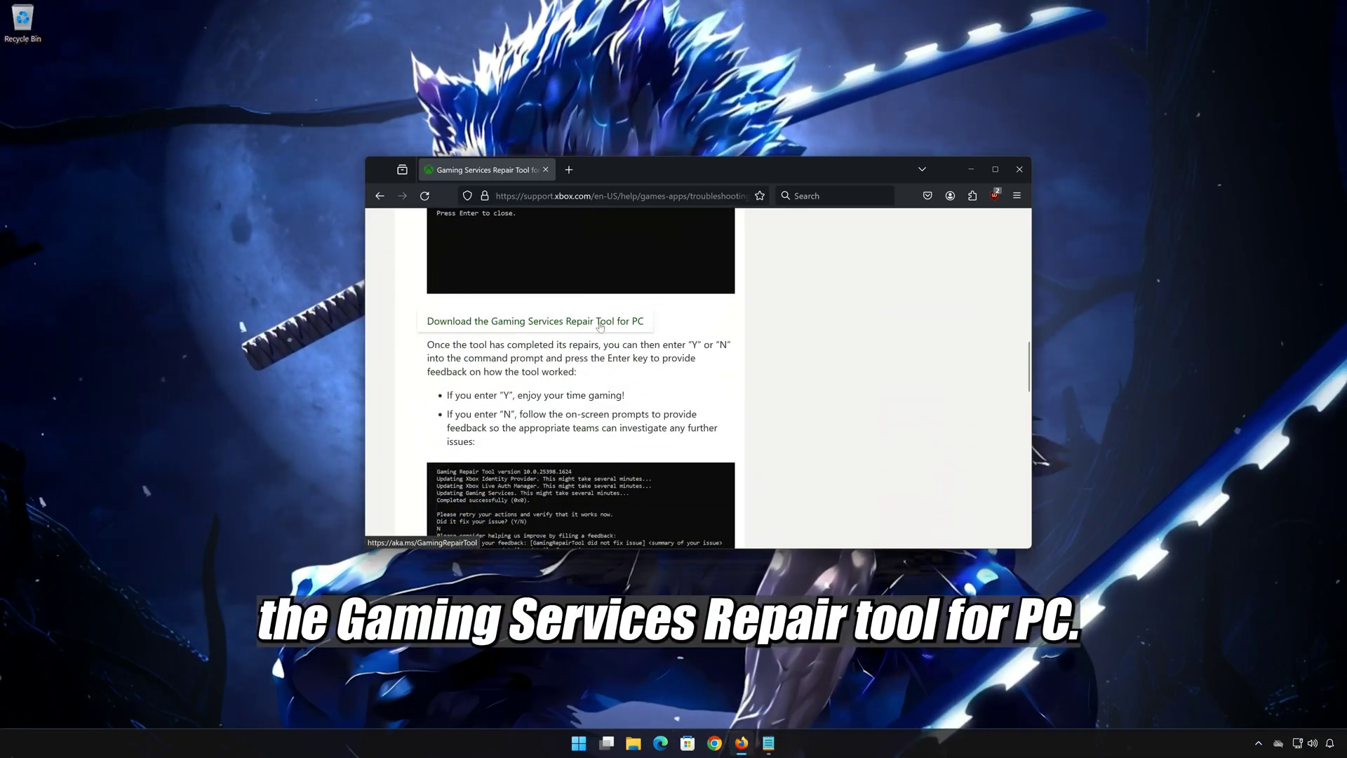
{"action": "left_click", "coordinate": [557, 324]}
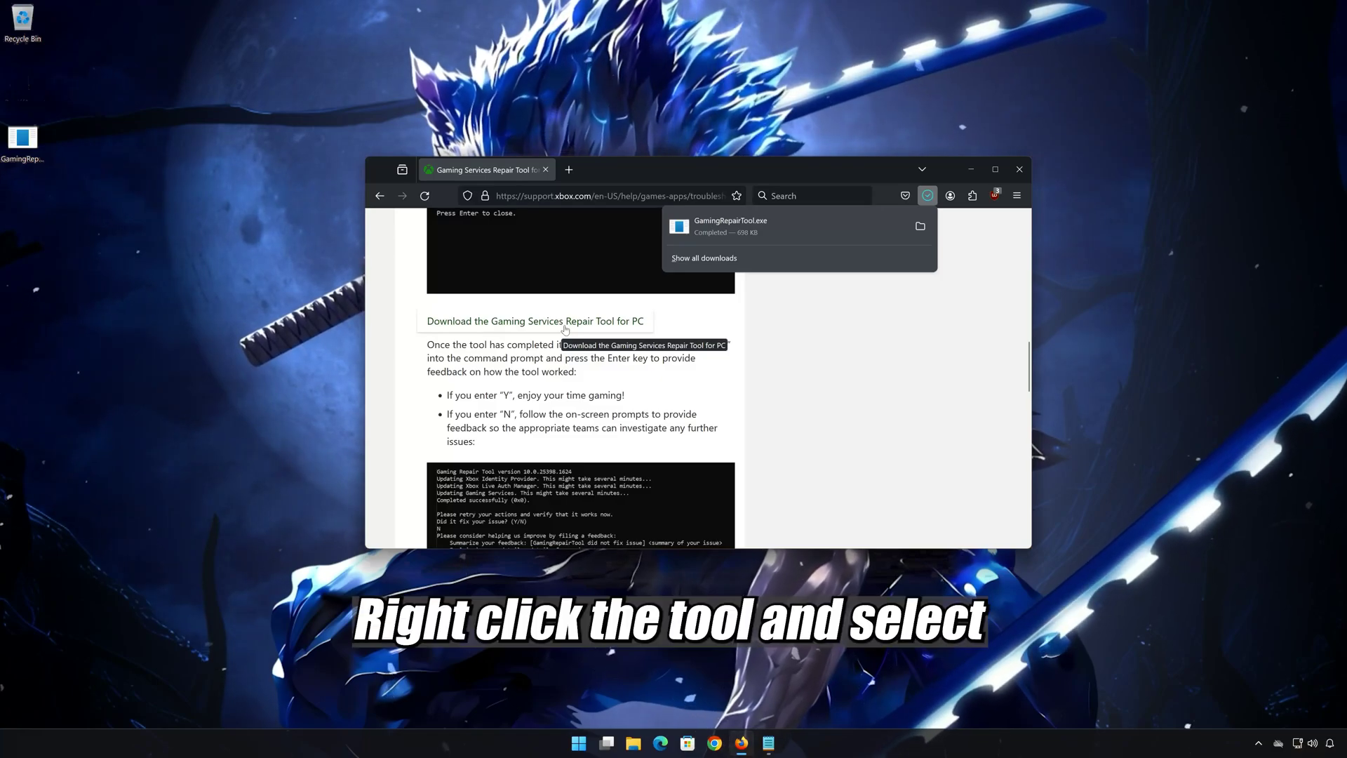
{"action": "key", "text": "Escape"}
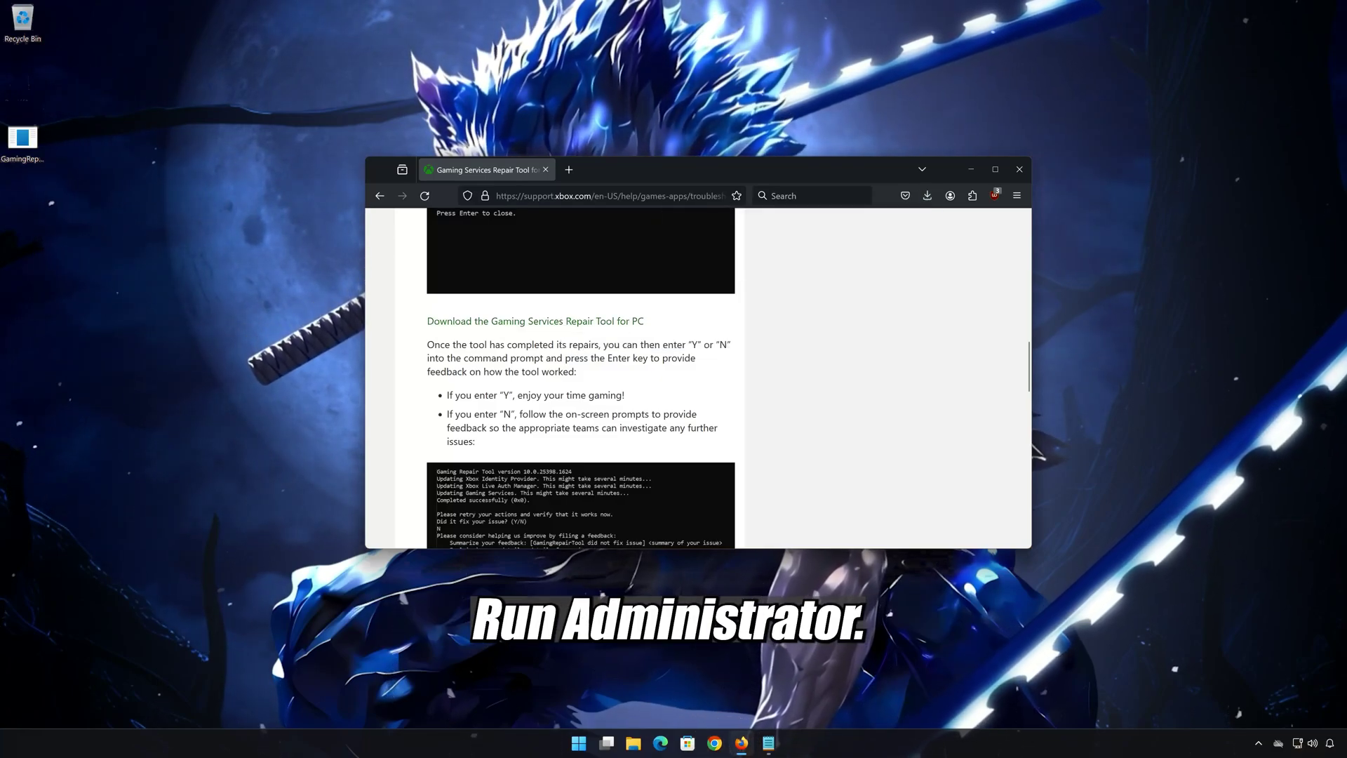
{"action": "left_click", "coordinate": [1011, 176]}
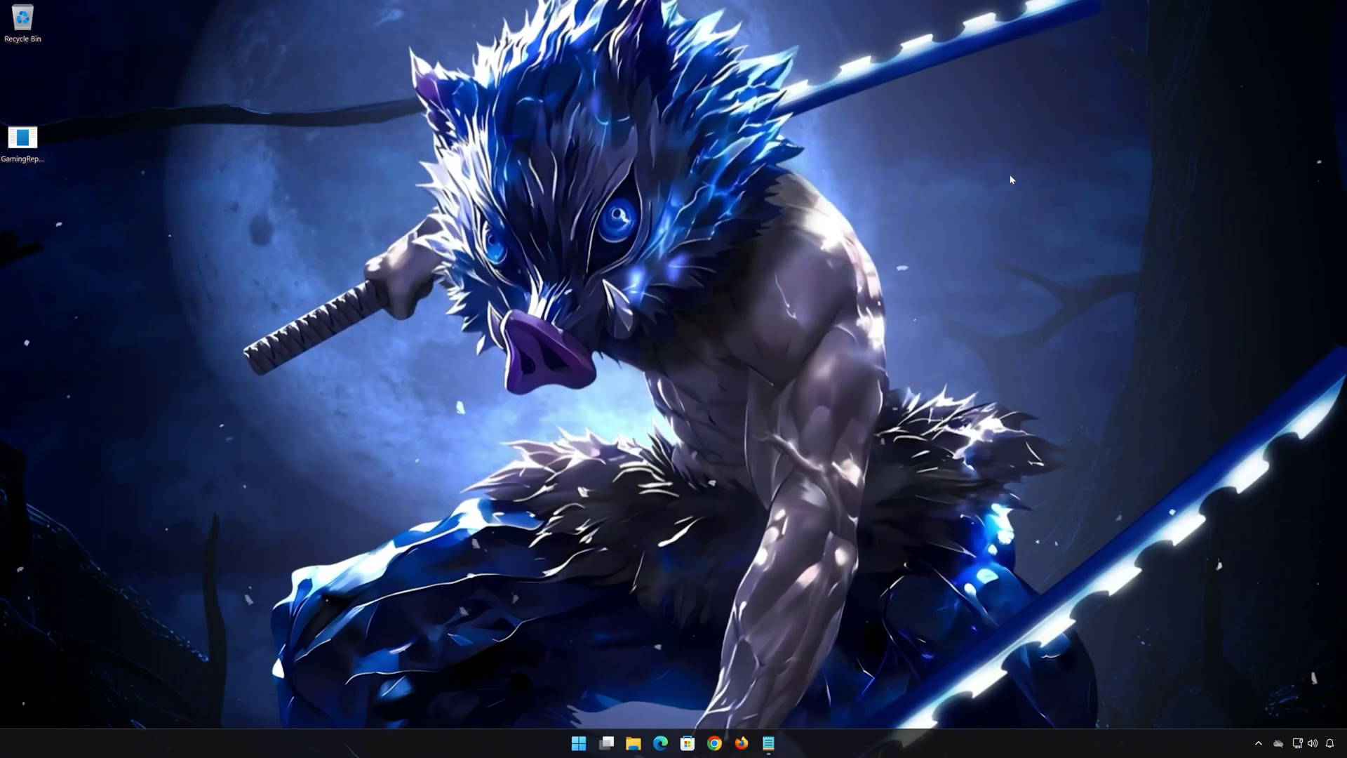
- Run GamingRepairTool.exe as administrator, approving the UAC prompts, and centre its console
{"action": "right_click", "coordinate": [24, 154]}
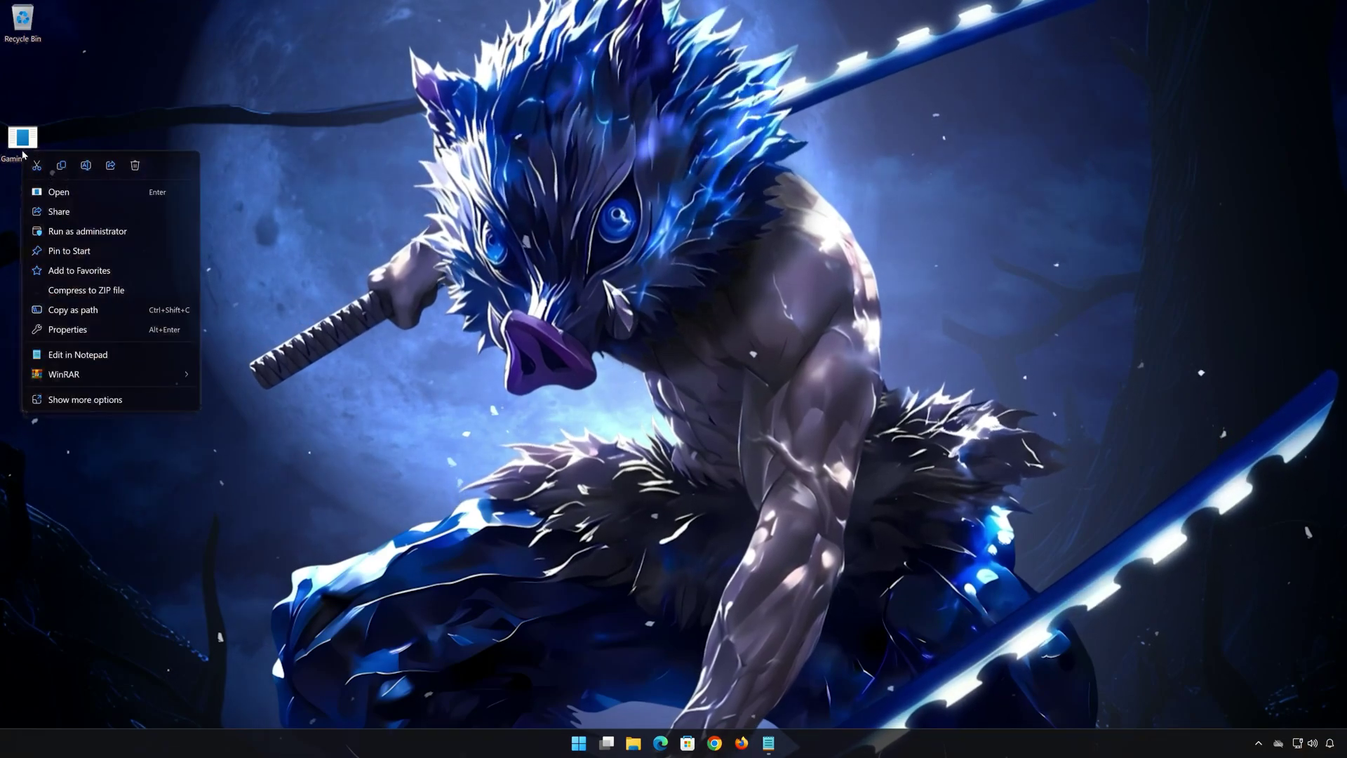
{"action": "left_click", "coordinate": [90, 238]}
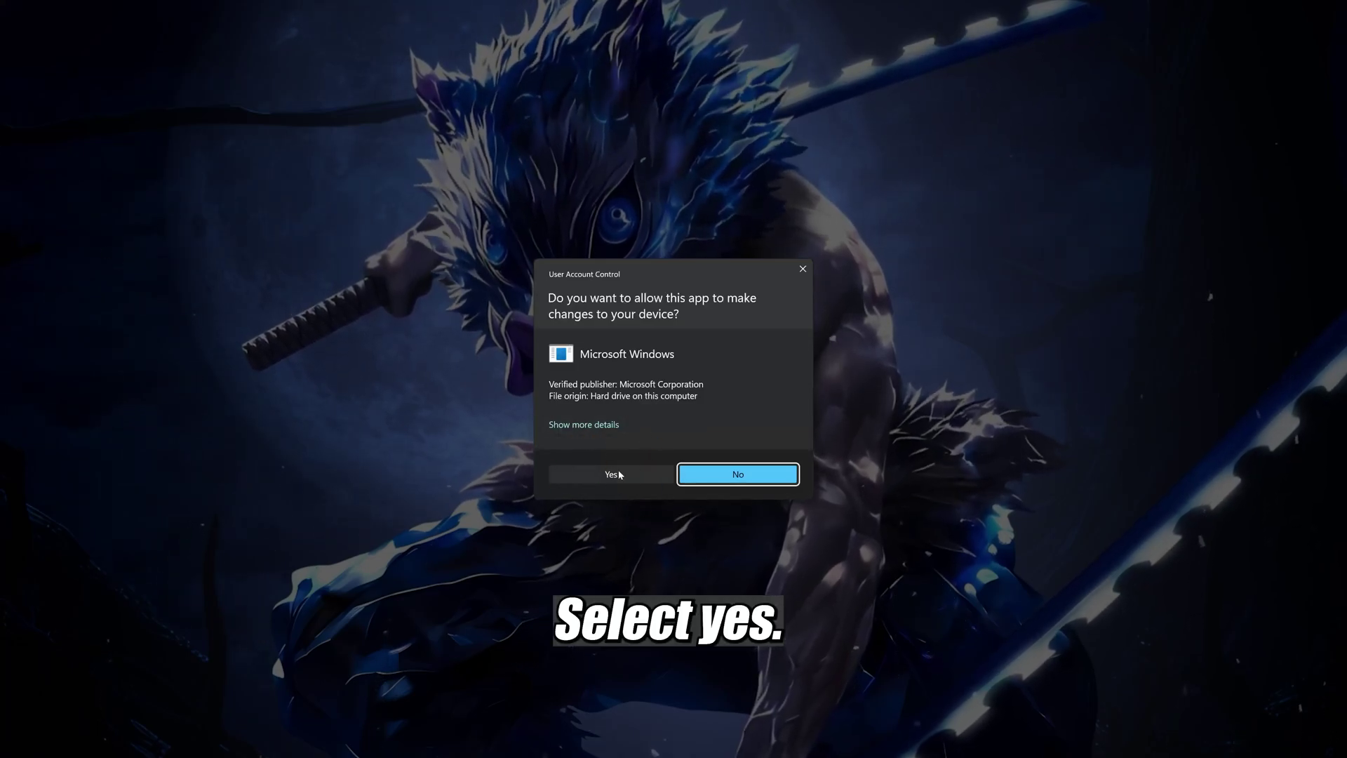
{"action": "left_click", "coordinate": [612, 474]}
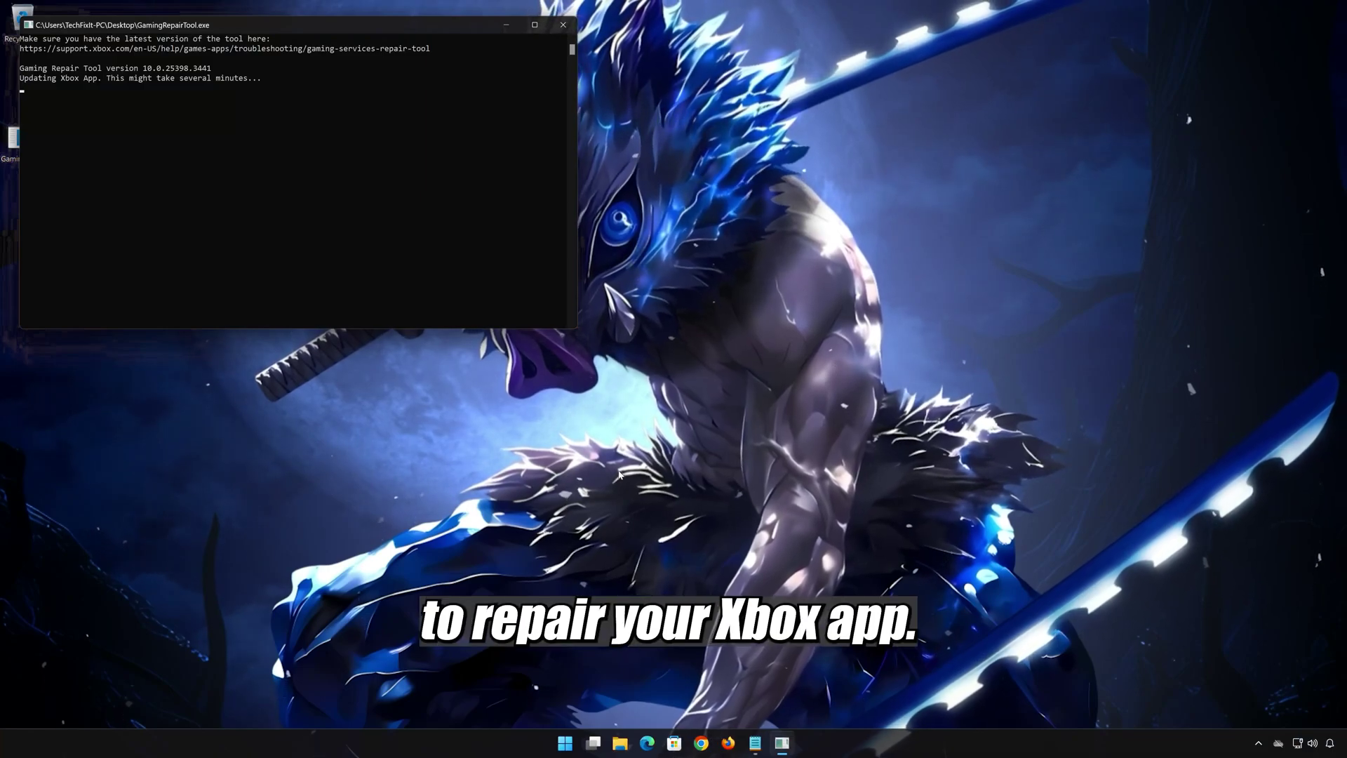
{"action": "left_click_drag", "start_coordinate": [379, 25], "coordinate": [750, 187]}
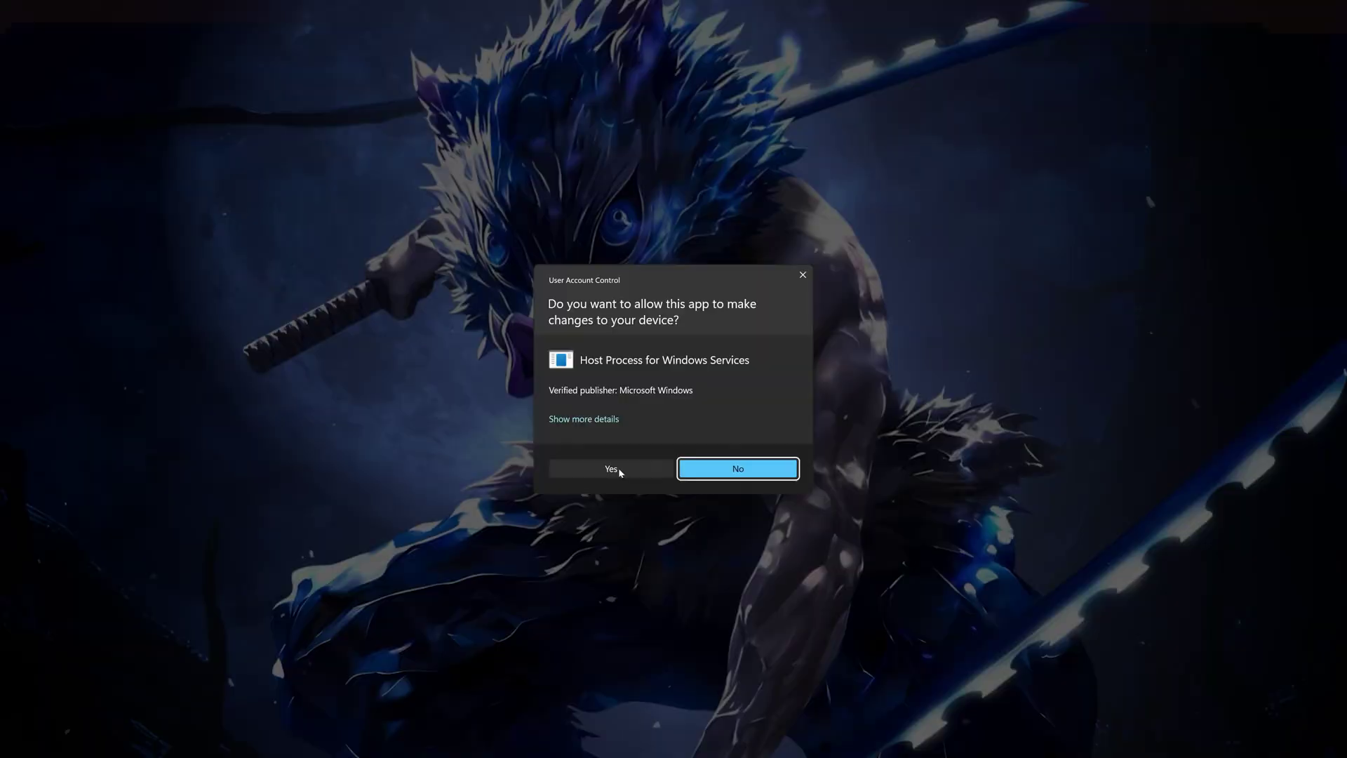
{"action": "left_click", "coordinate": [620, 470]}
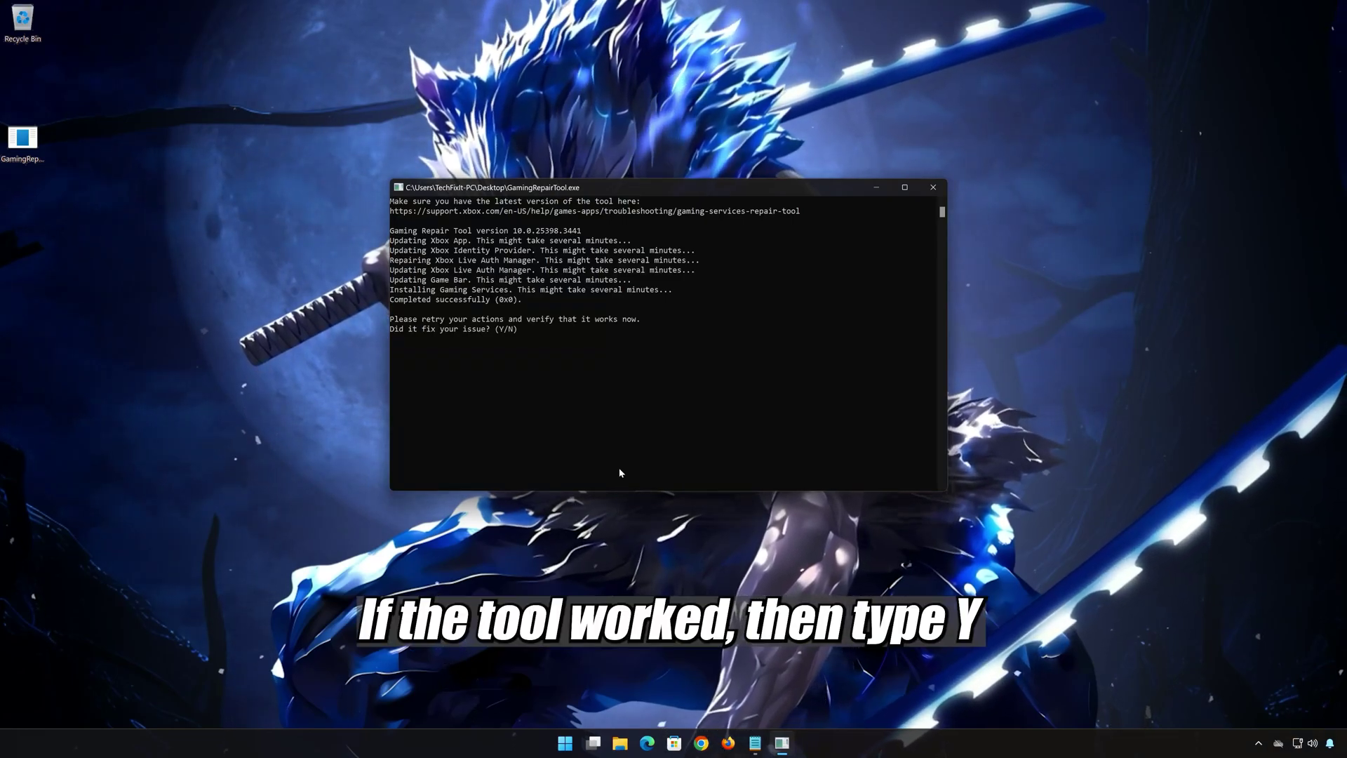
- Answer 'y' that the issue is fixed and close the repair tool console
{"action": "type", "text": "y"}
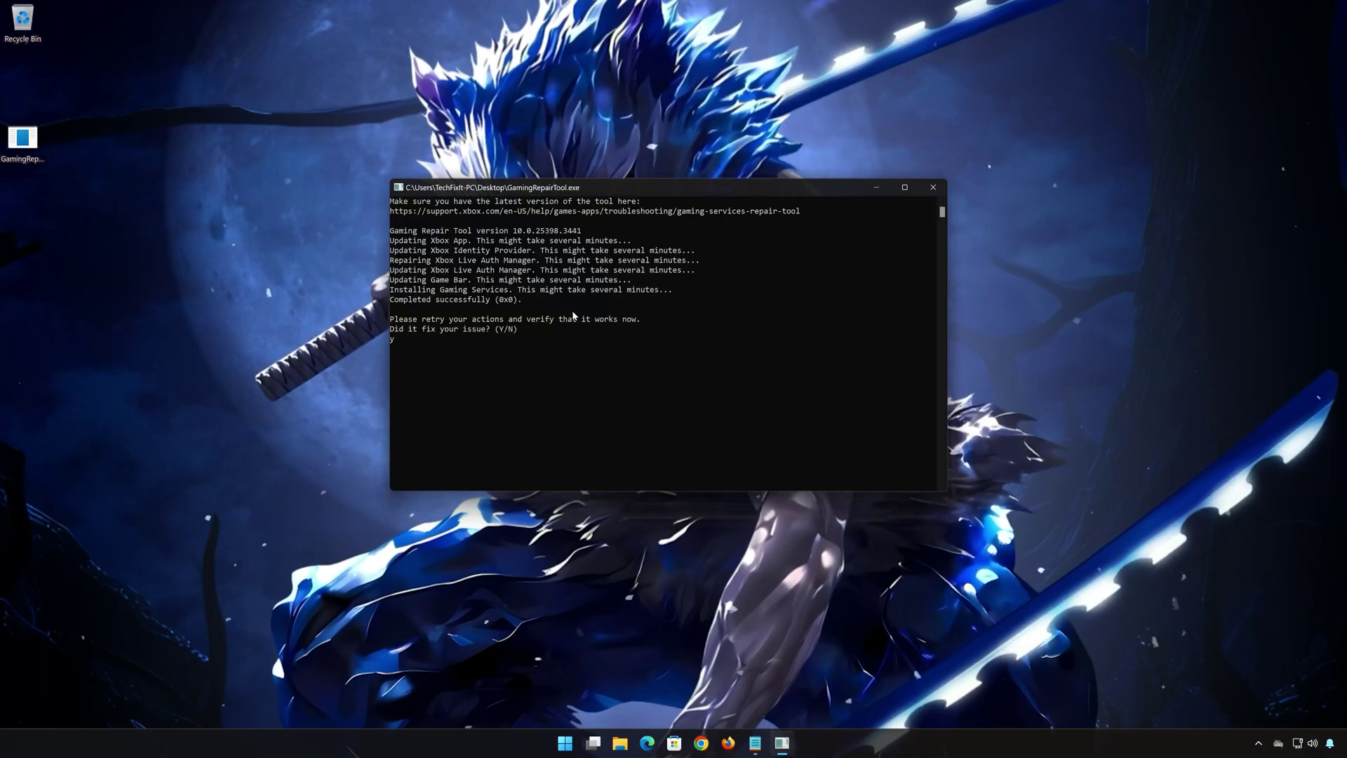
{"action": "key", "text": "Return"}
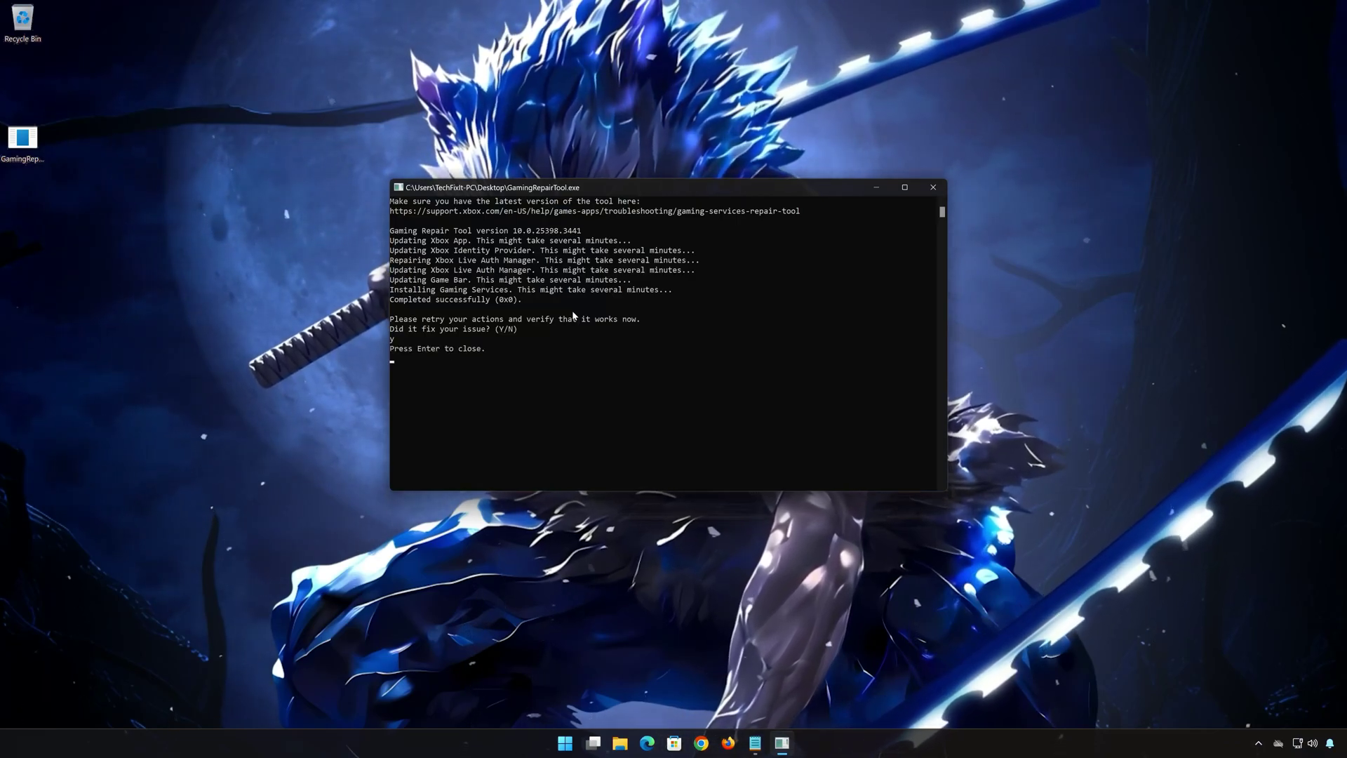
{"action": "key", "text": "Return"}
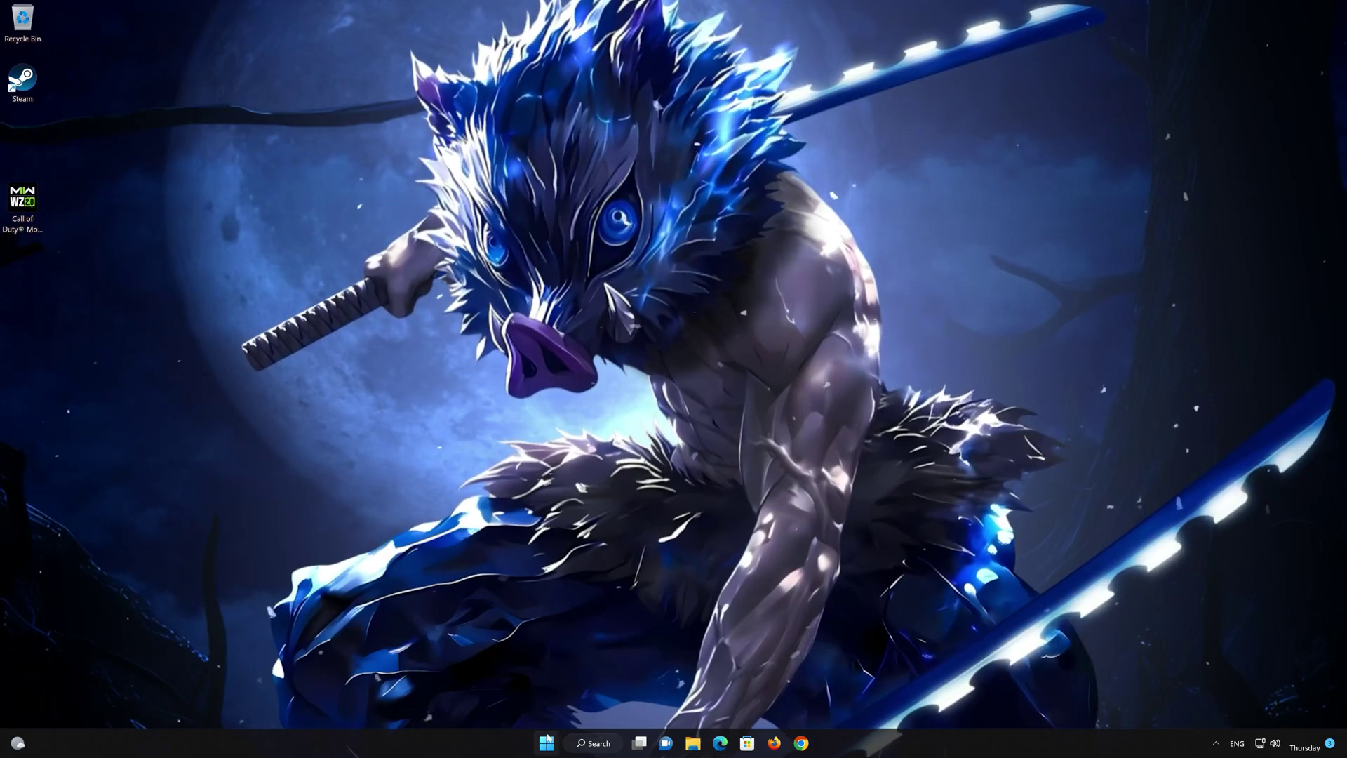
- Search 'control', open Control Panel, and go to Network and Internet > Network and Sharing Center
{"action": "left_click", "coordinate": [546, 742]}
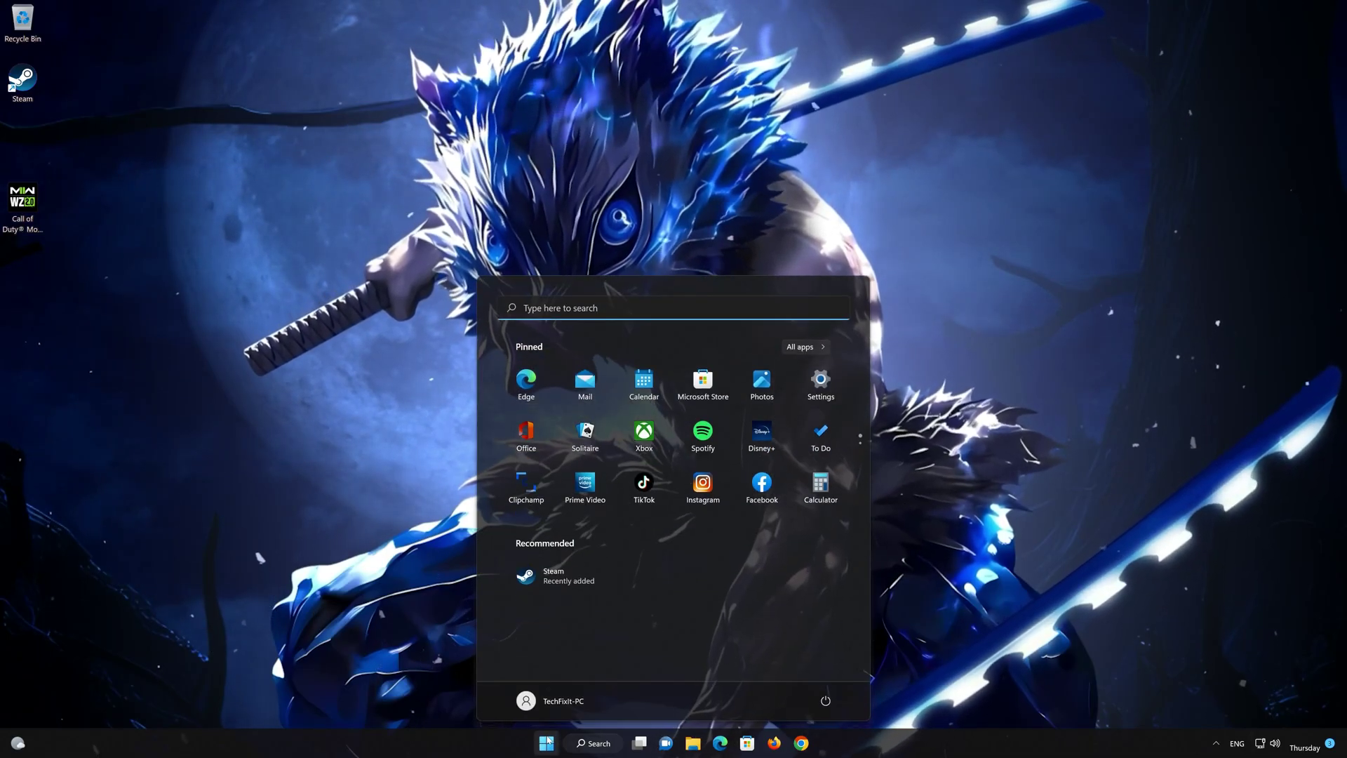
{"action": "type", "text": "control panel"}
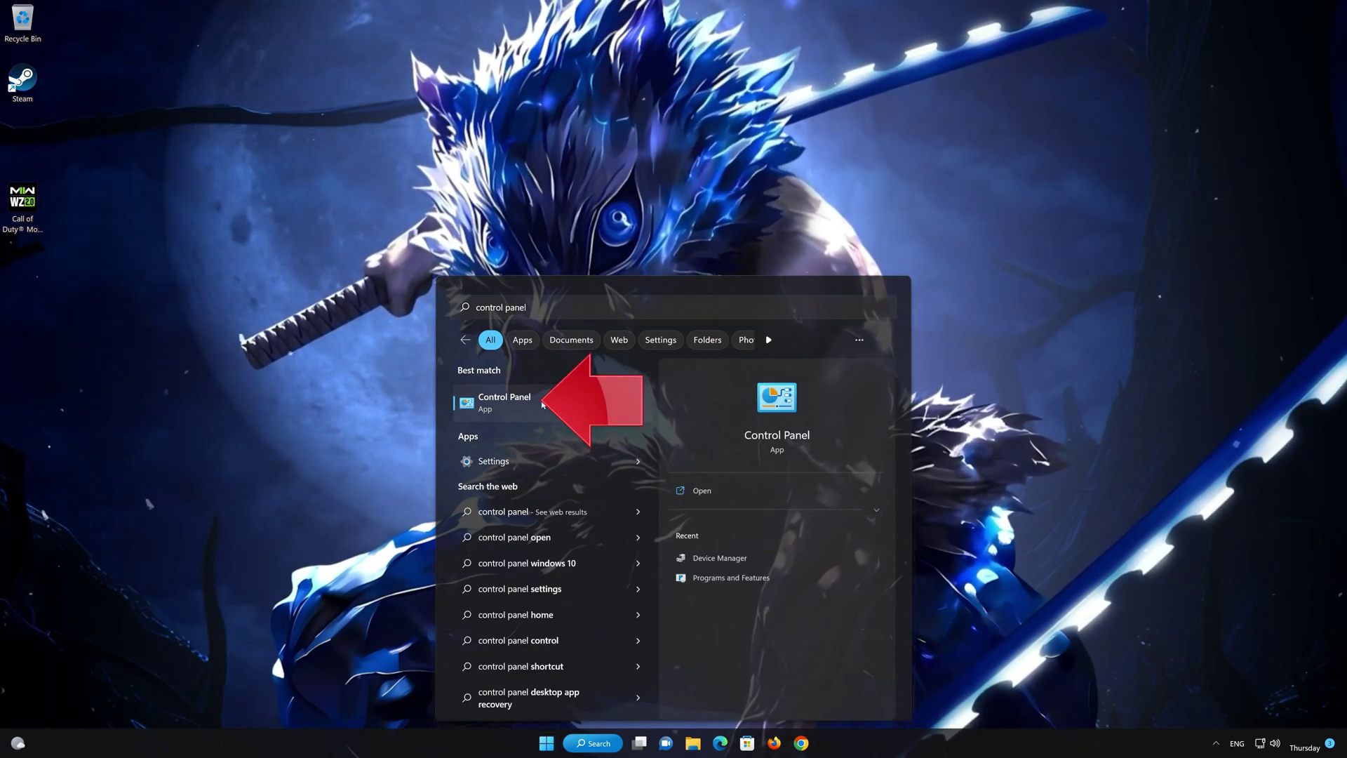
{"action": "left_click", "coordinate": [539, 410]}
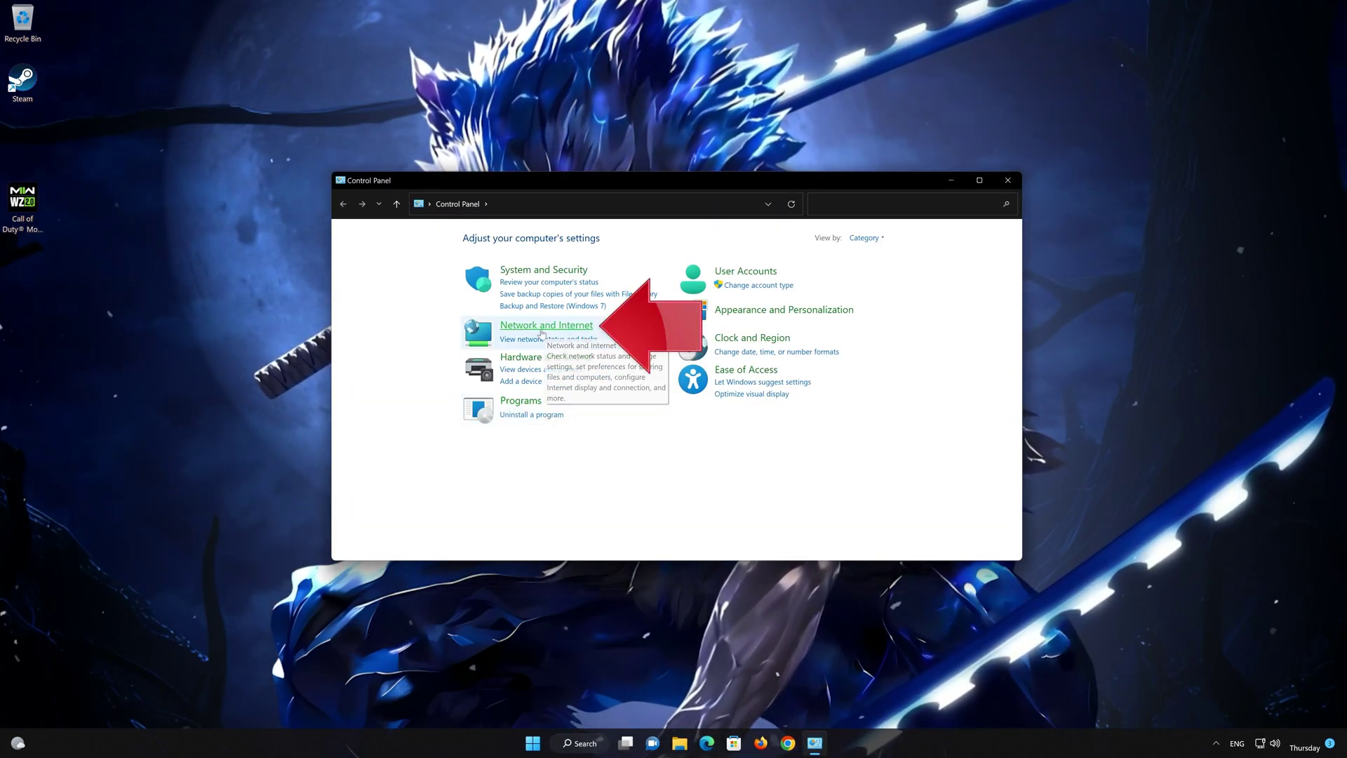
{"action": "left_click", "coordinate": [554, 327]}
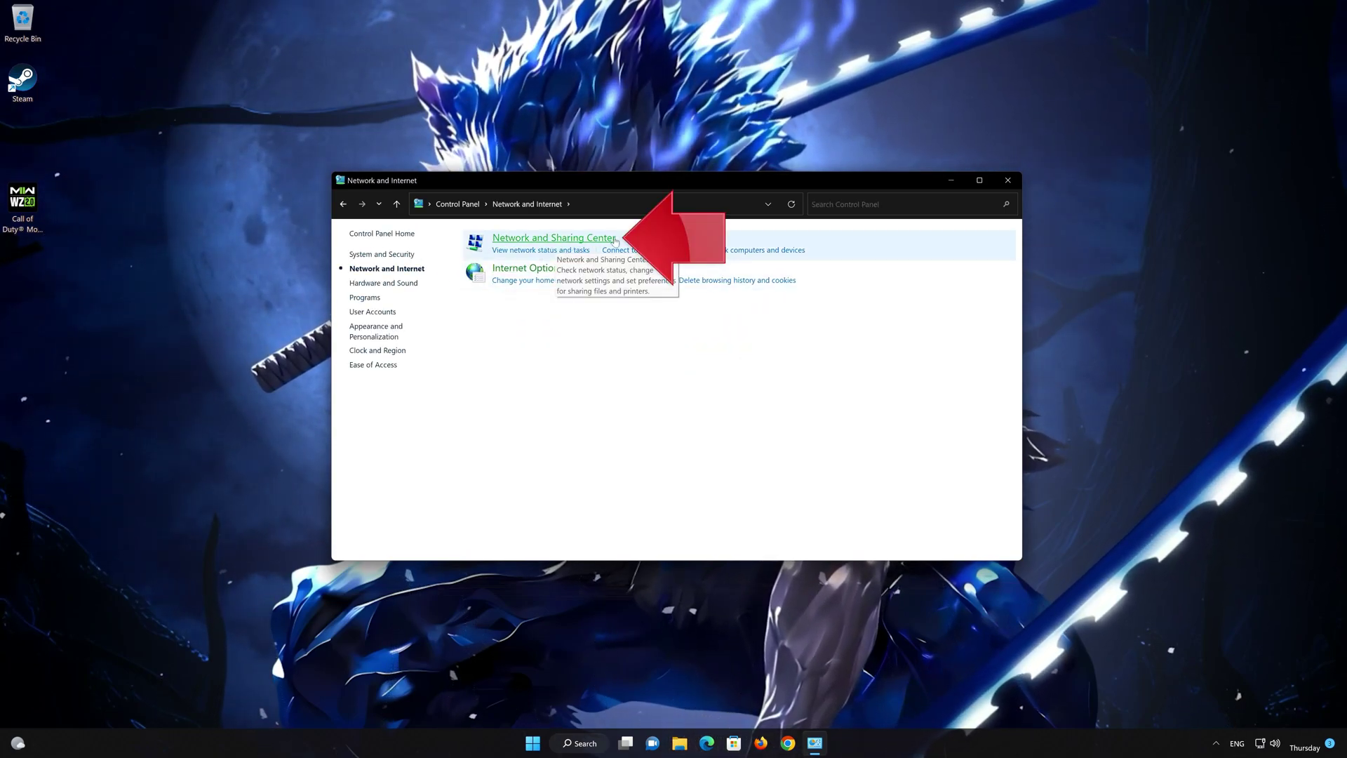
{"action": "left_click", "coordinate": [569, 239]}
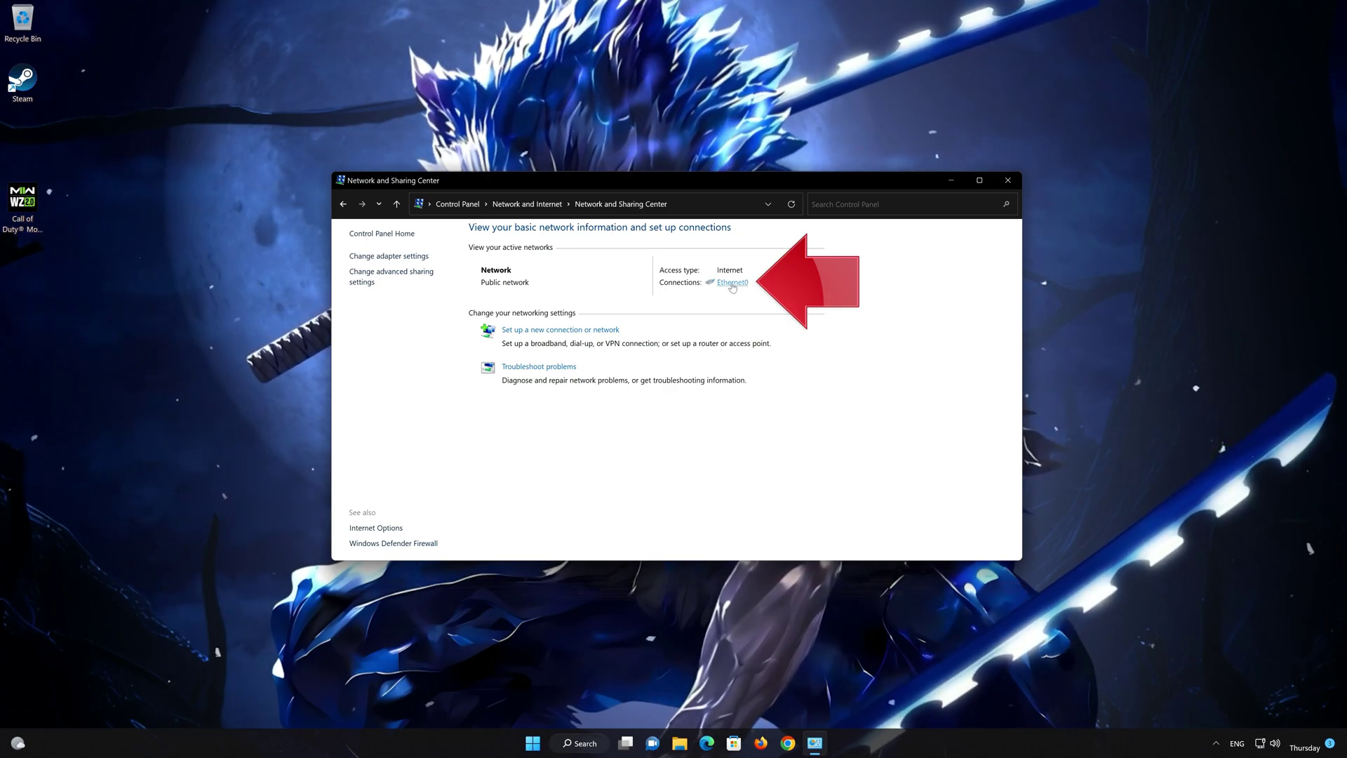
- Open Ethernet0's status, its Properties, and the Internet Protocol Version 4 (TCP/IPv4) properties
{"action": "left_click", "coordinate": [732, 283]}
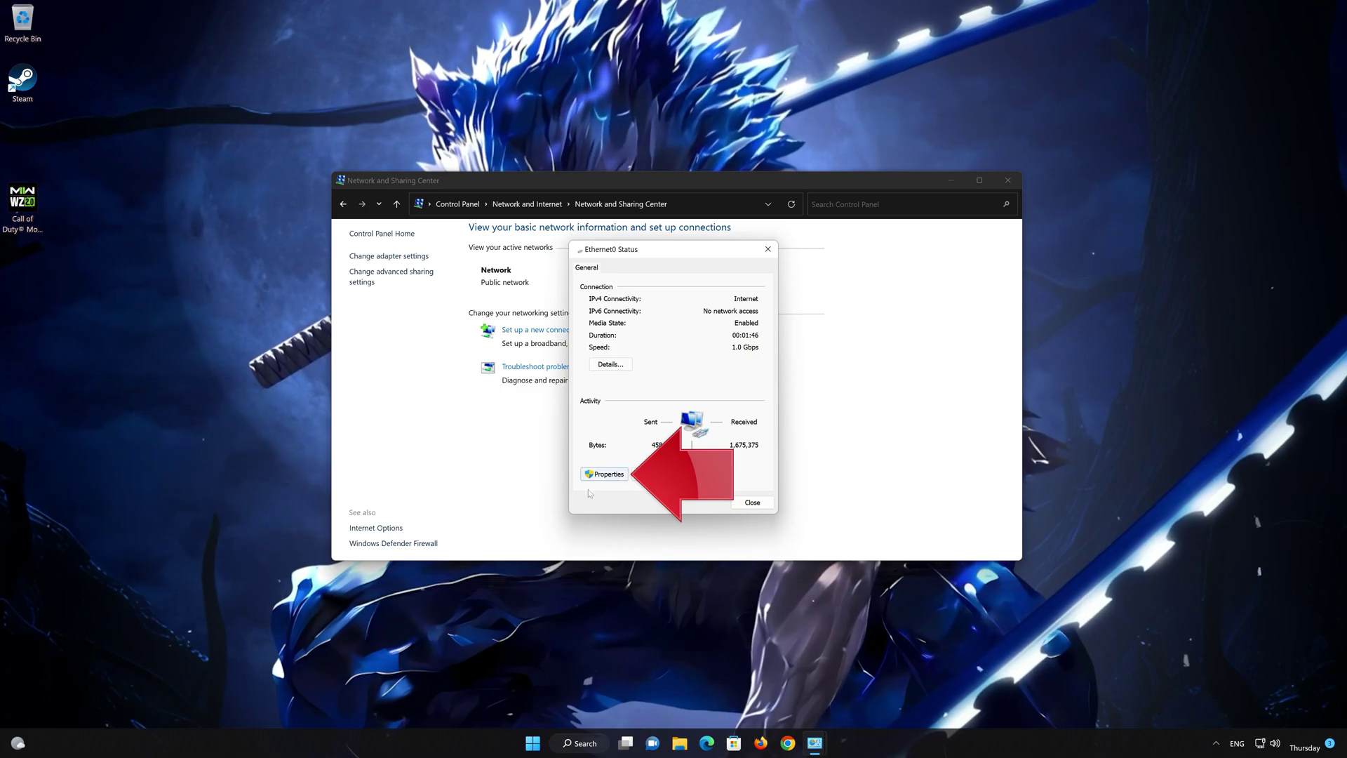
{"action": "left_click", "coordinate": [613, 476]}
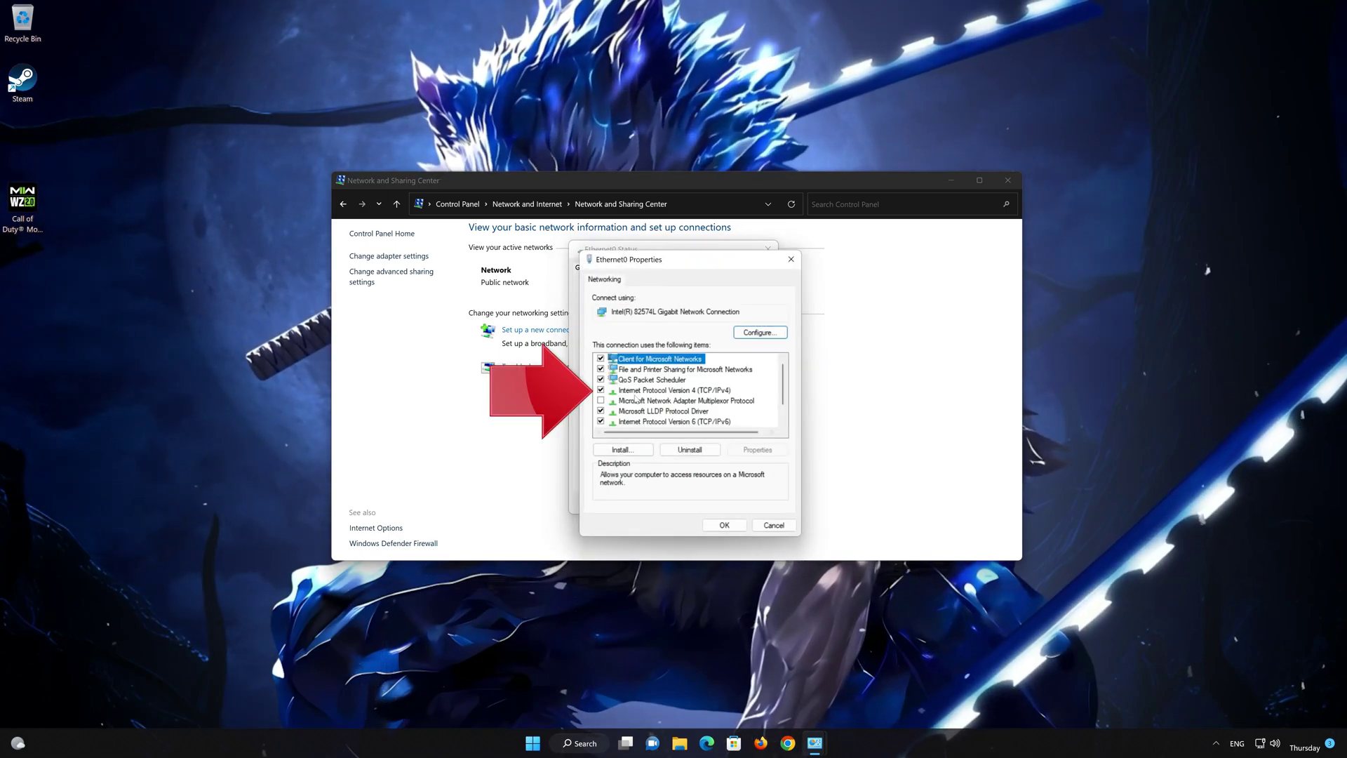
{"action": "left_click", "coordinate": [607, 391]}
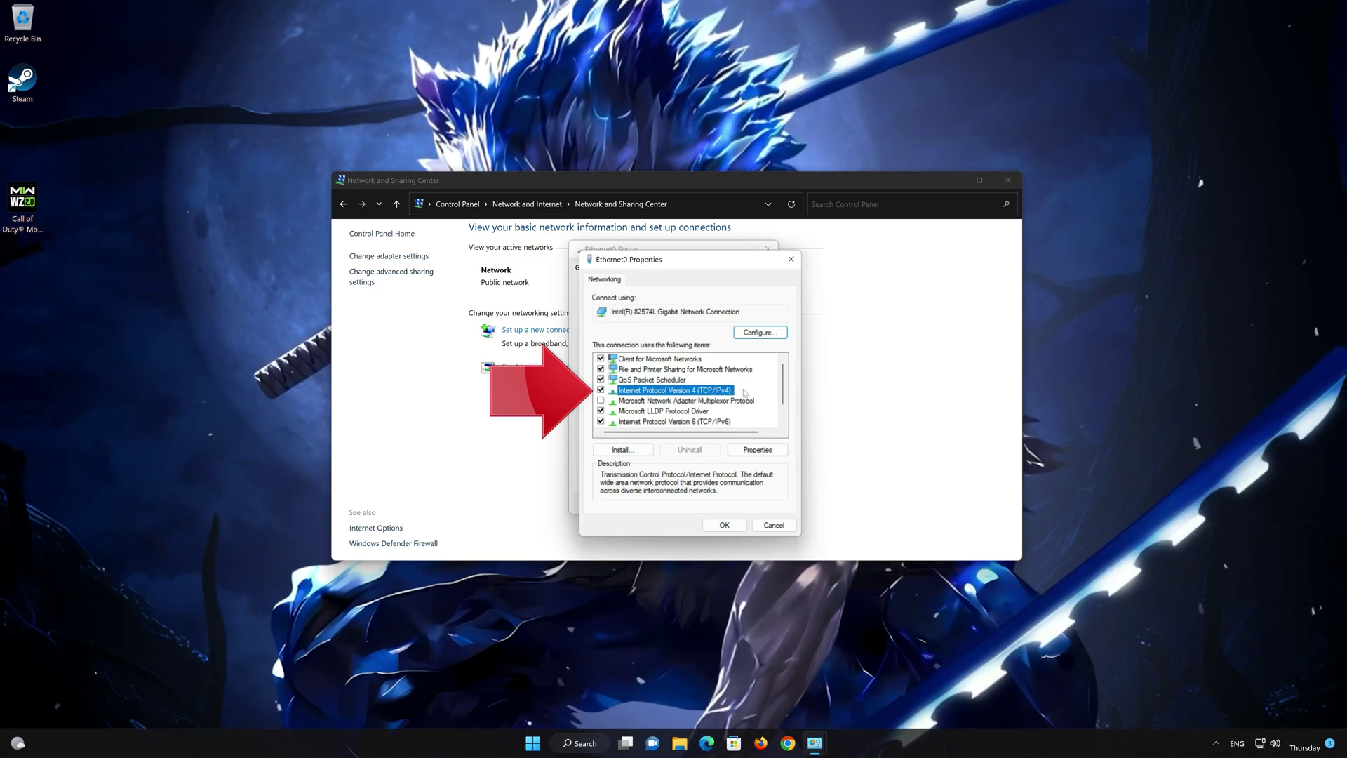
{"action": "left_click", "coordinate": [759, 449]}
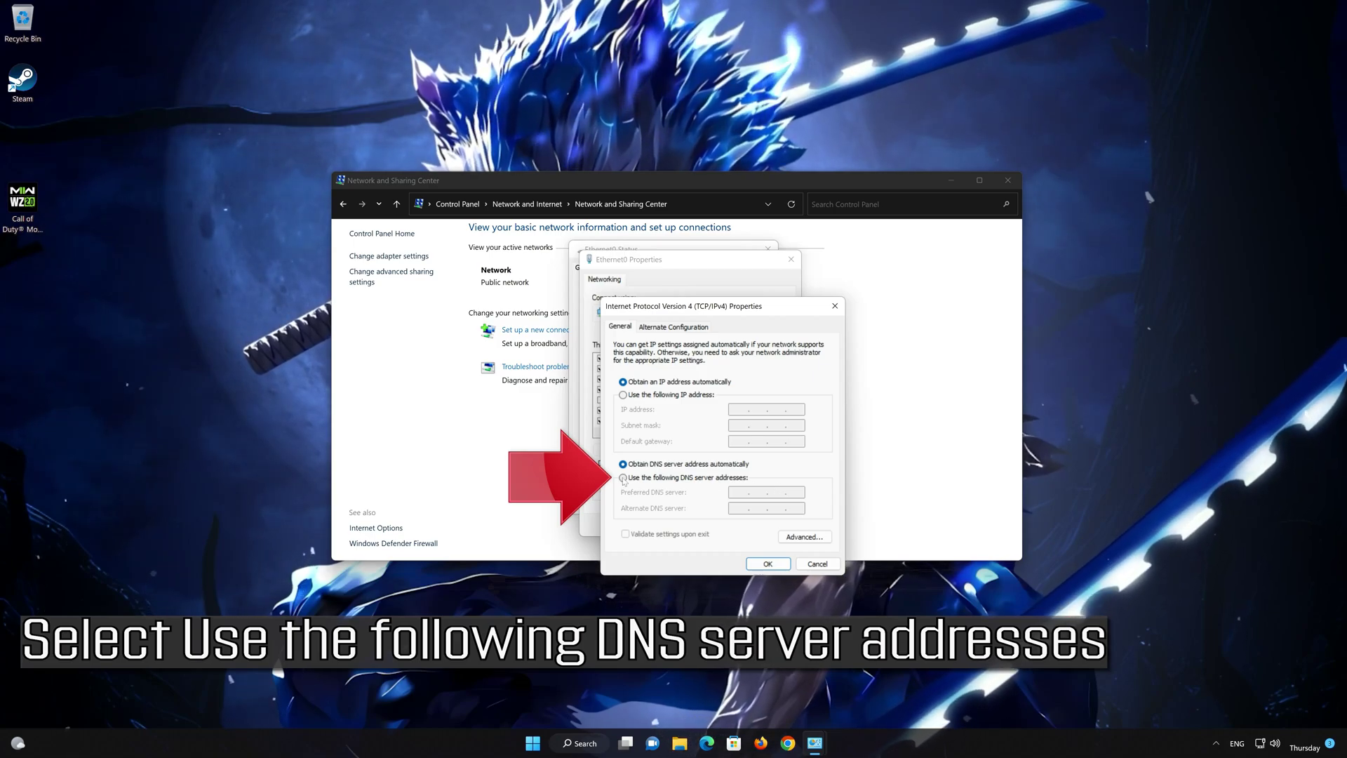
- Set Ethernet0's DNS servers to 8.8.8.8 and 8.8.4.4, save, and close the network windows
{"action": "left_click", "coordinate": [740, 492]}
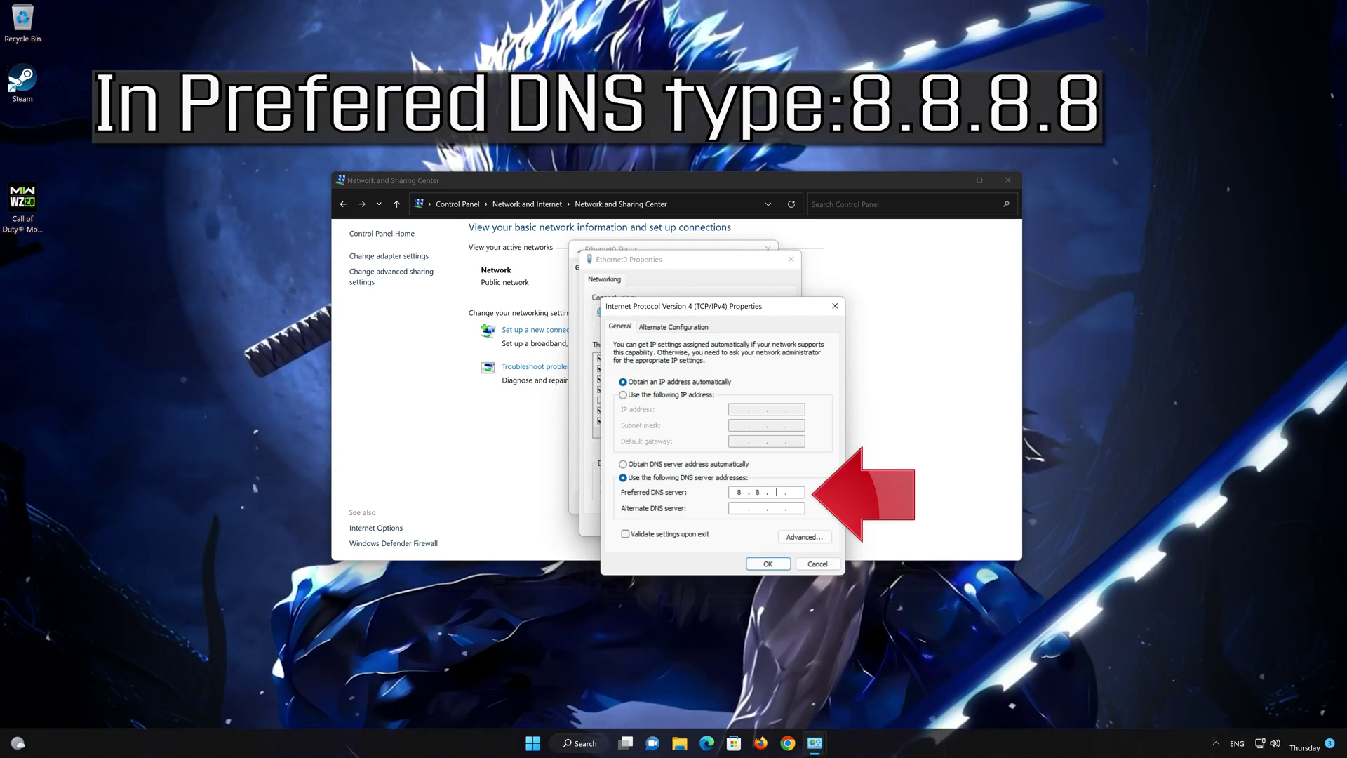
{"action": "left_click", "coordinate": [740, 508]}
{"action": "type", "text": "8."}
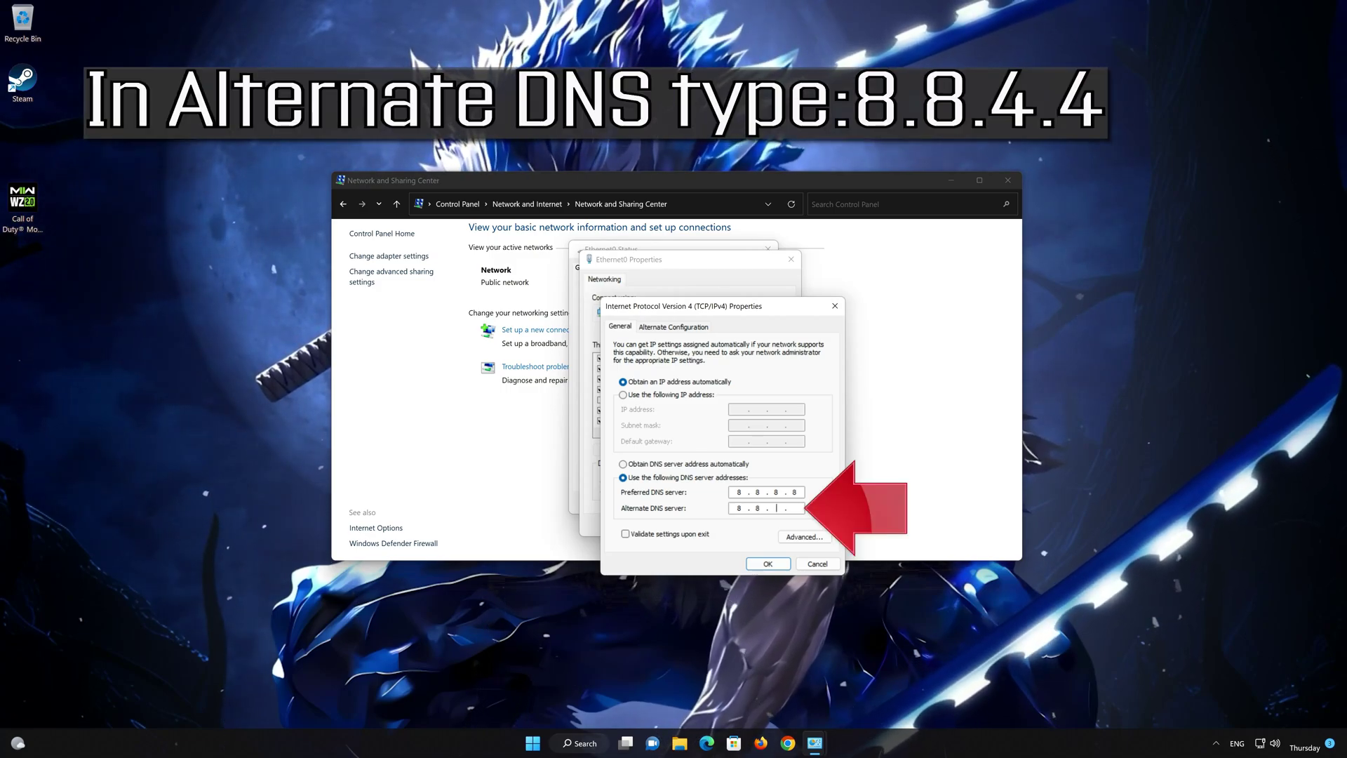
{"action": "type", "text": "8.4.4"}
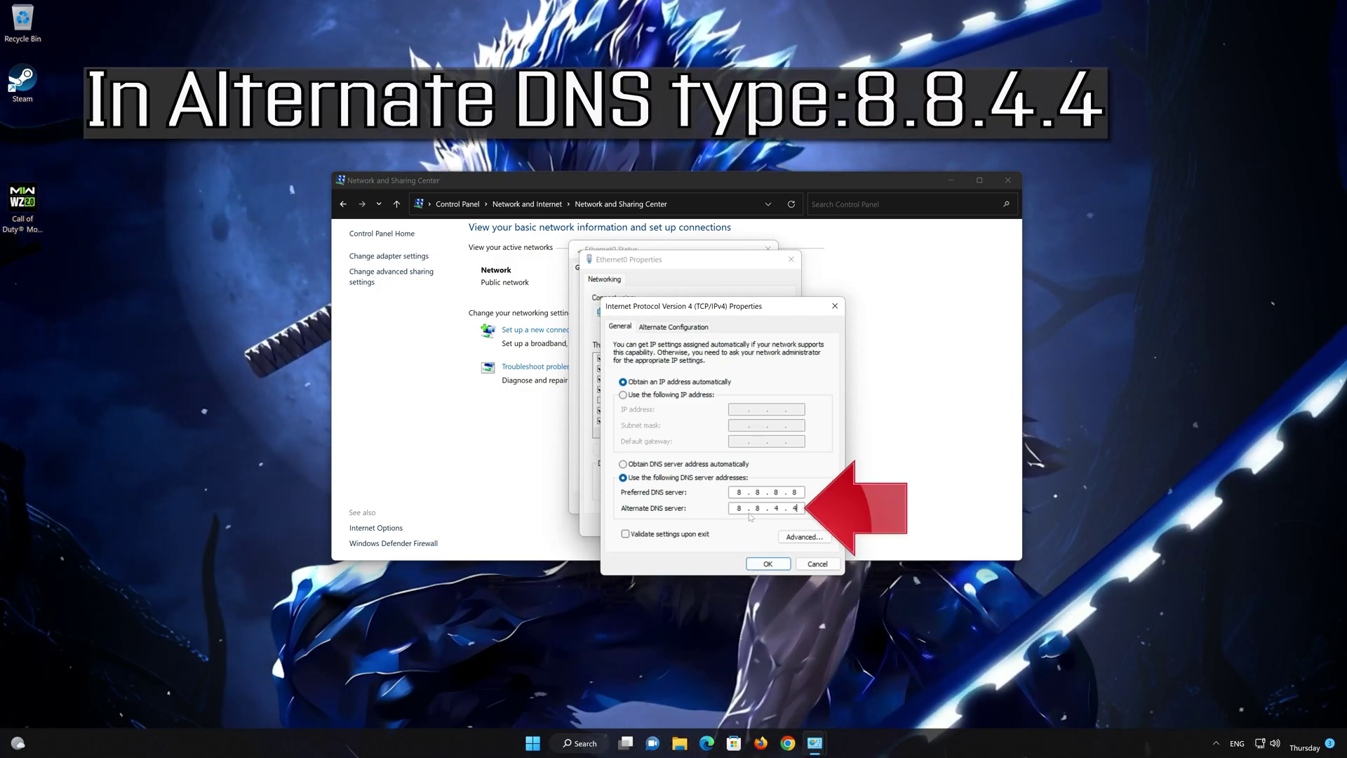
{"action": "left_click", "coordinate": [769, 564]}
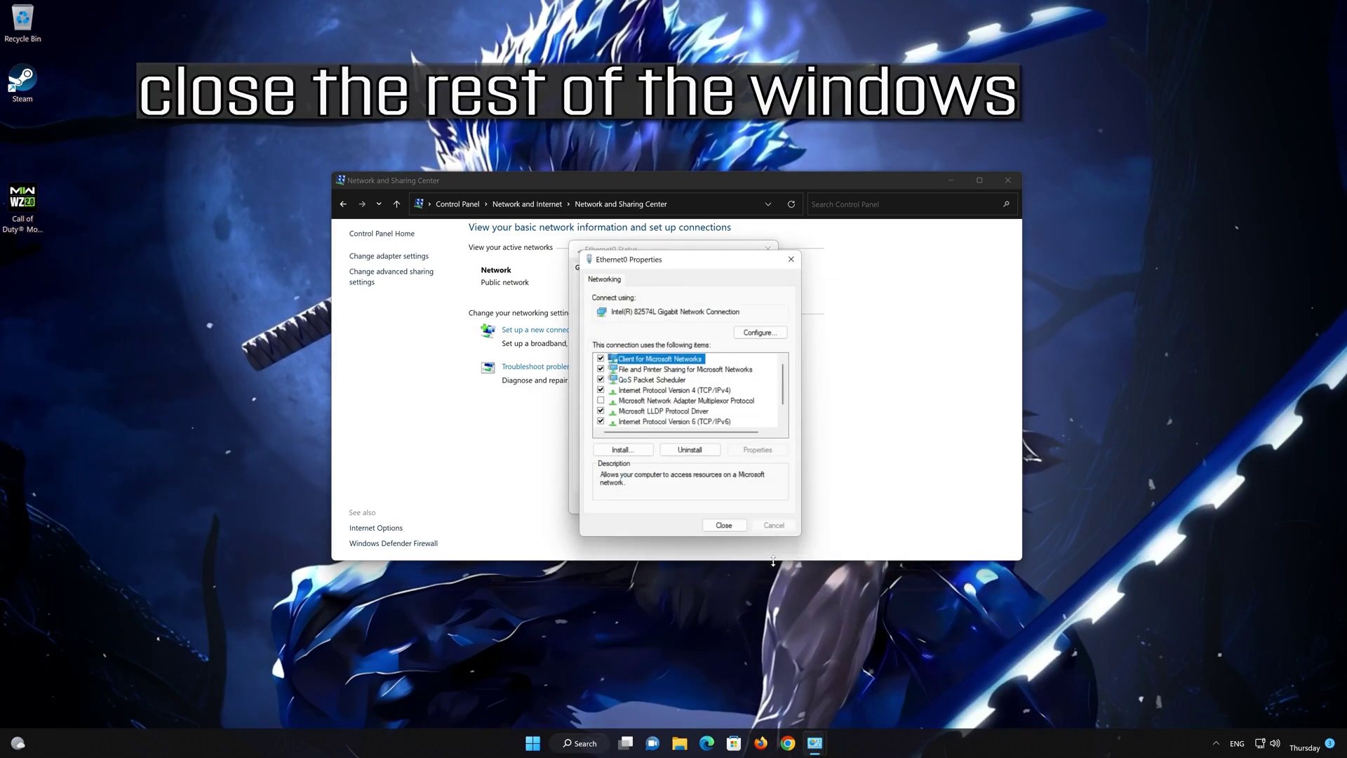
{"action": "left_click", "coordinate": [724, 525]}
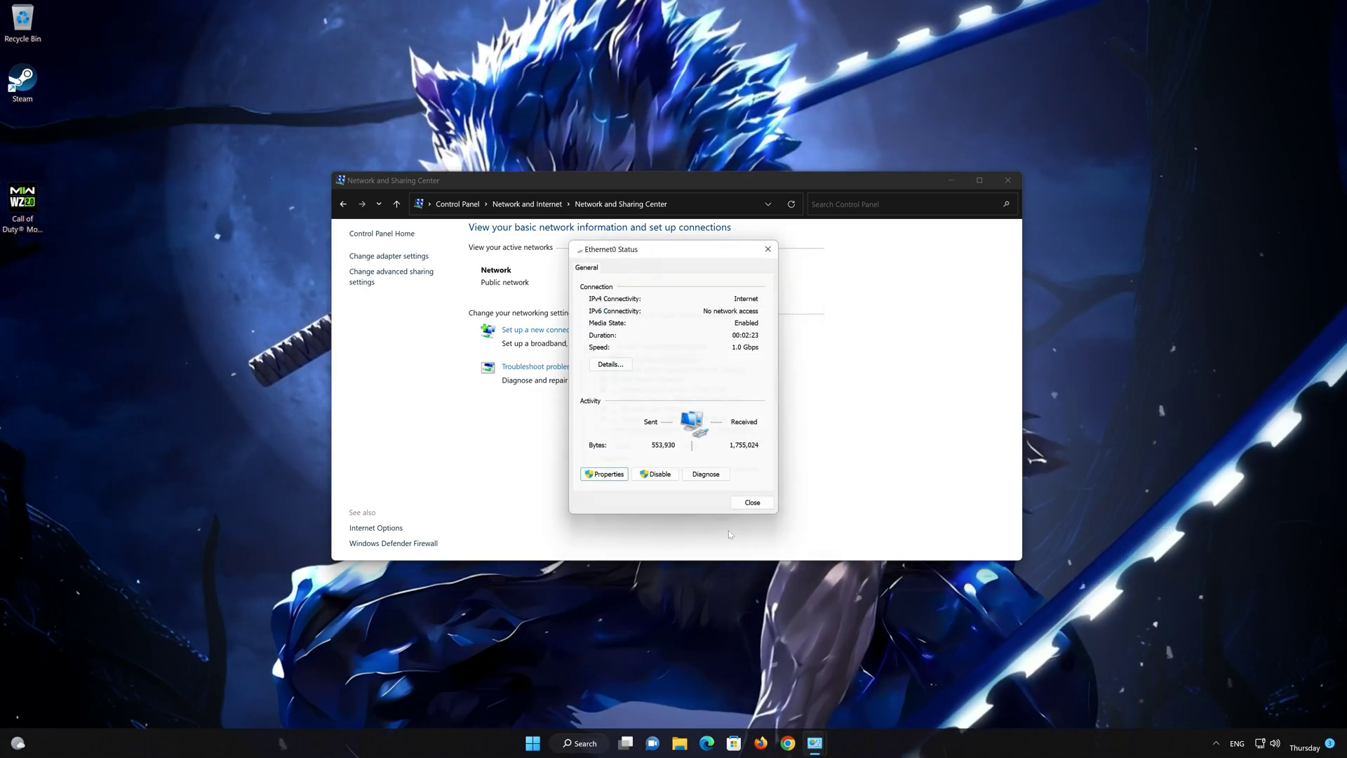
{"action": "left_click", "coordinate": [757, 505]}
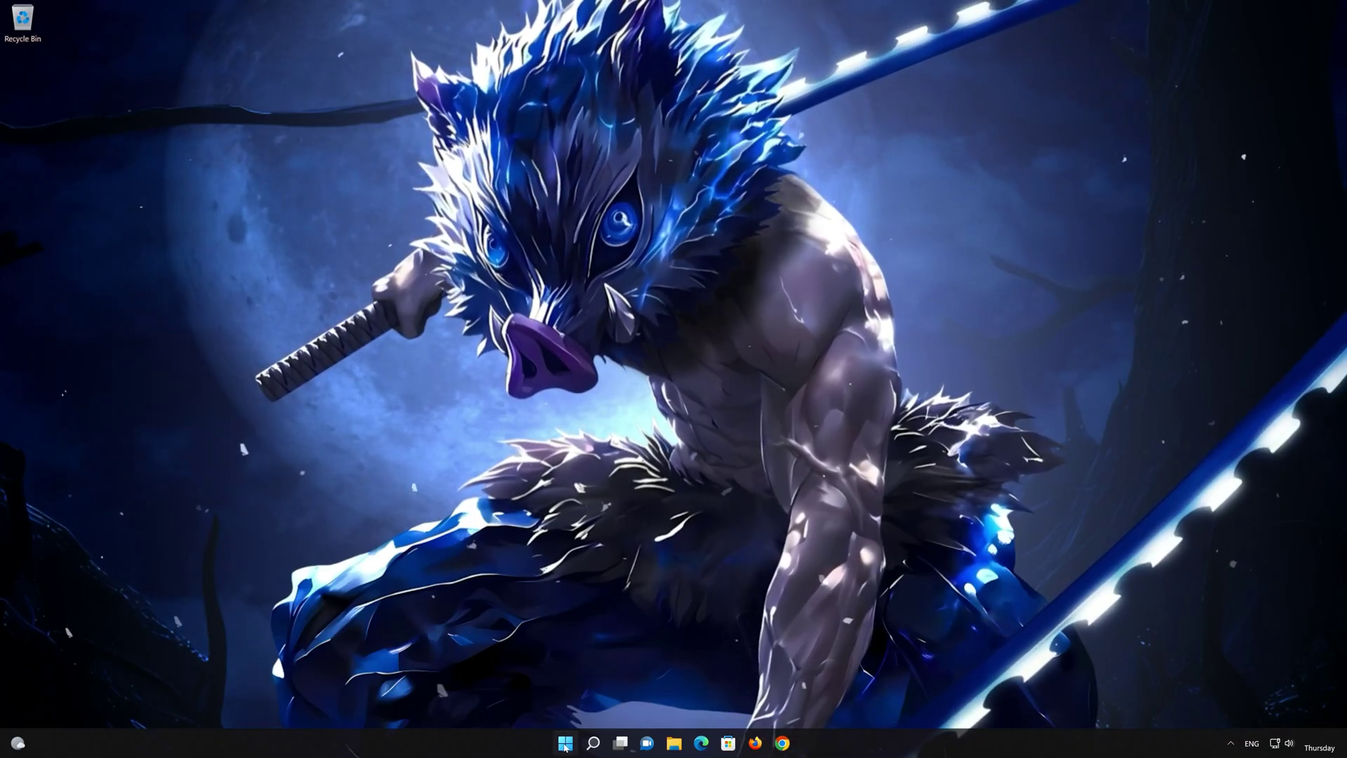
- Open Settings and navigate to Network & internet > Advanced network settings
{"action": "left_click", "coordinate": [565, 745]}
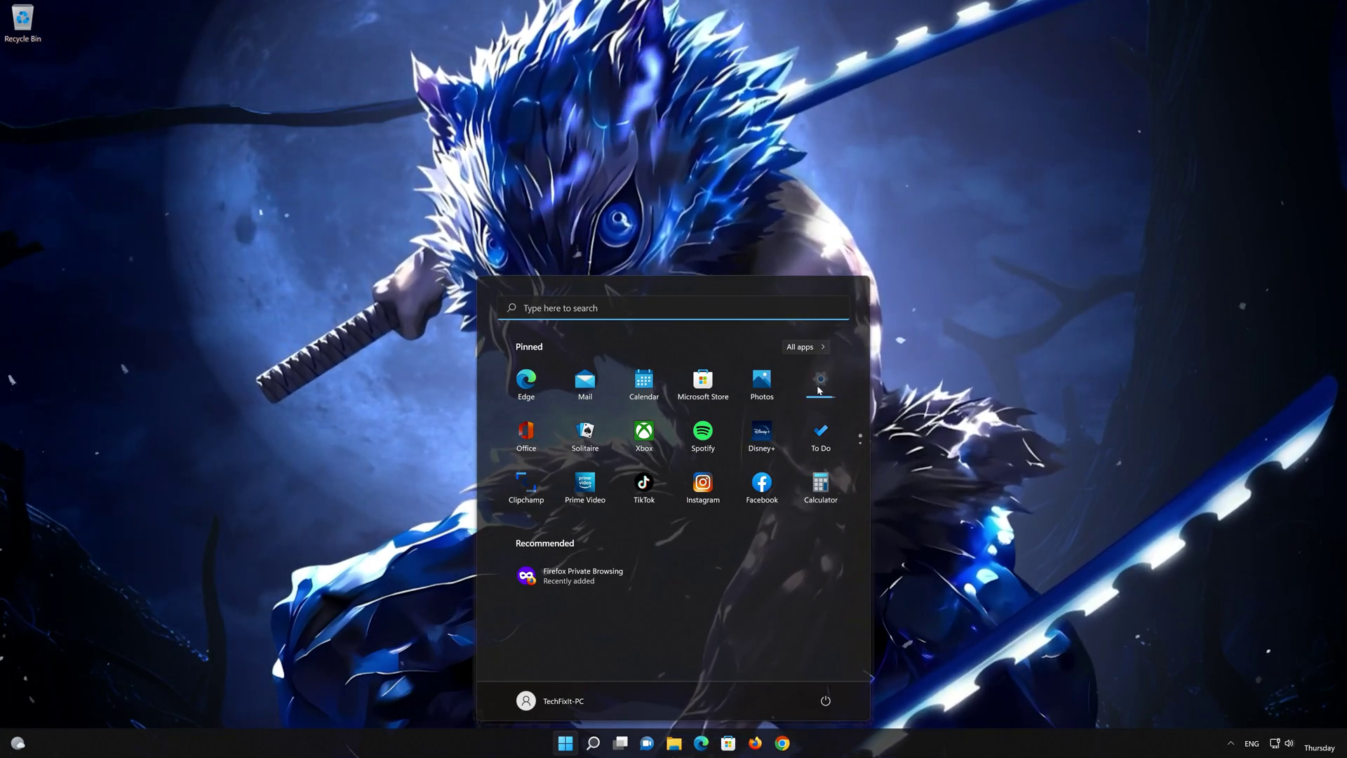
{"action": "left_click", "coordinate": [818, 390]}
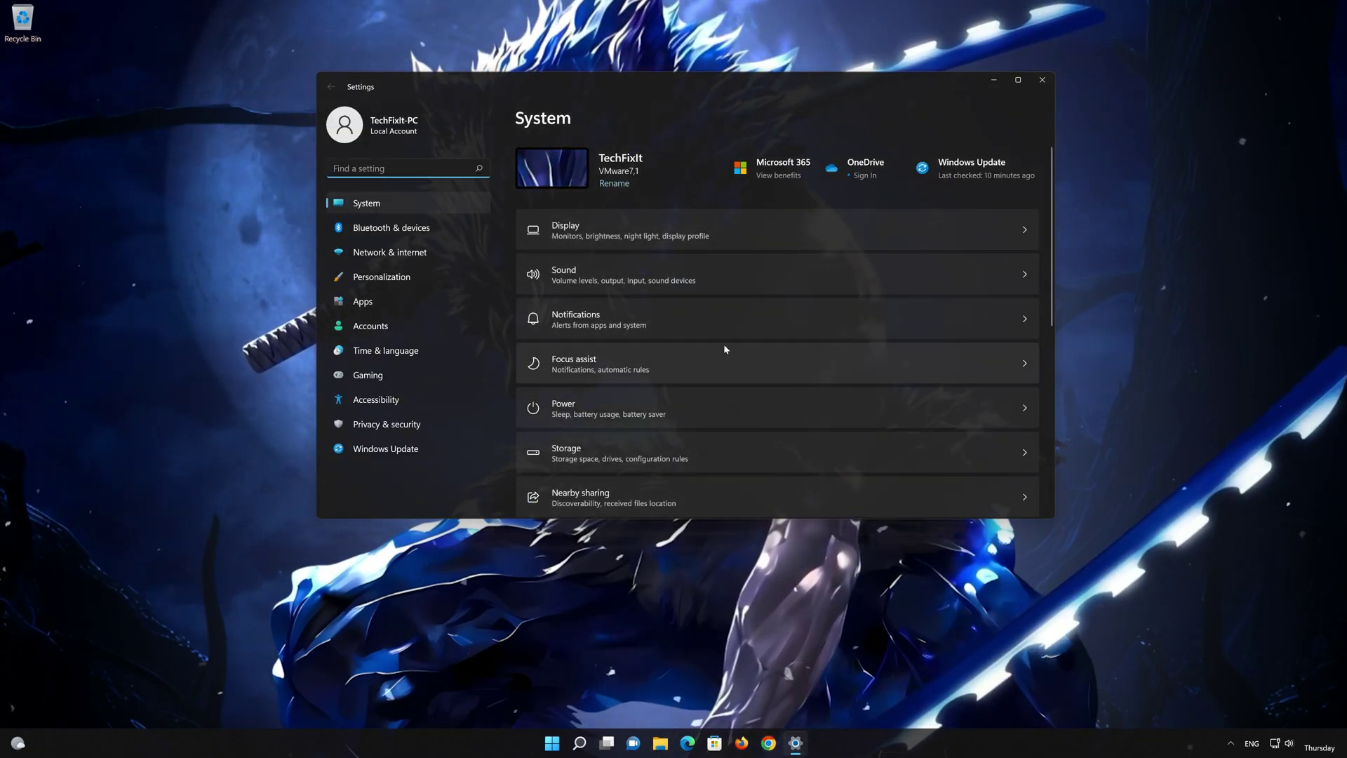
{"action": "left_click", "coordinate": [408, 257]}
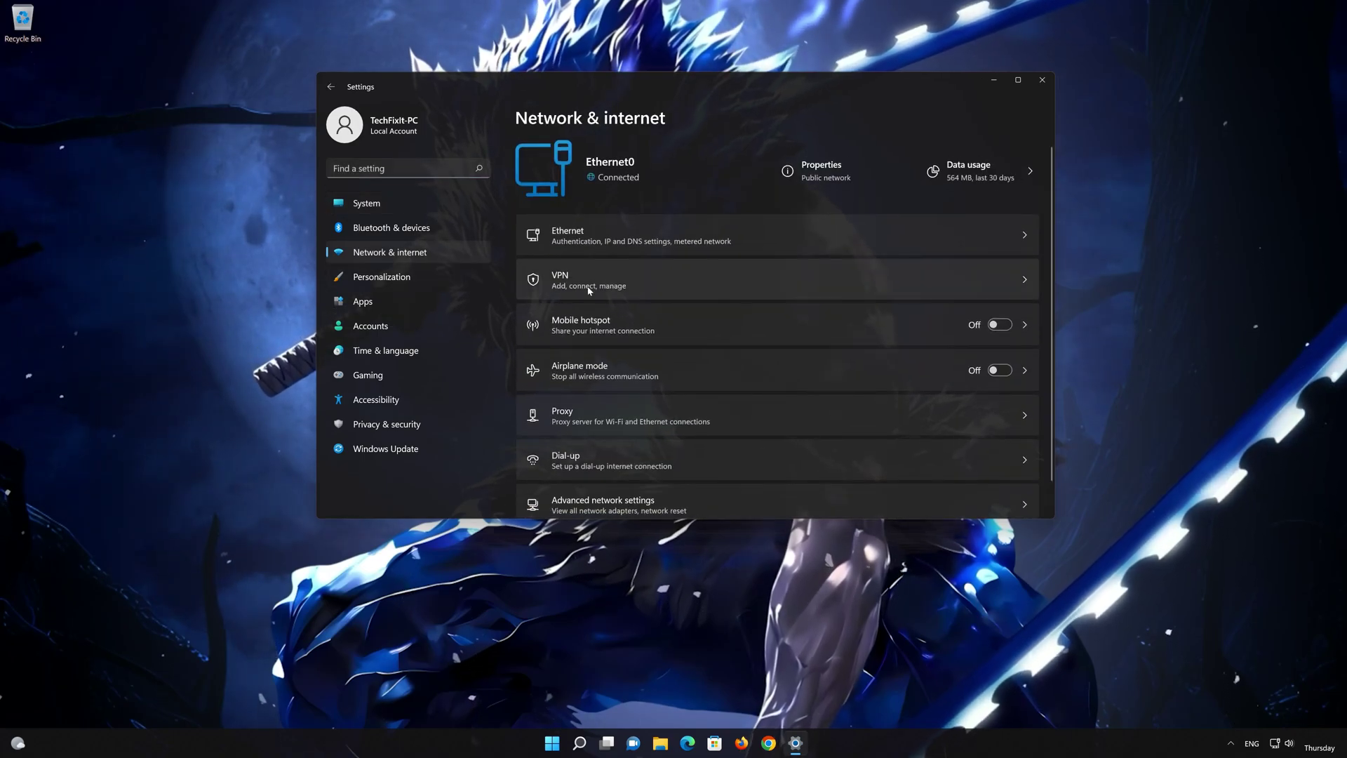
{"action": "scroll", "coordinate": [623, 294], "scroll_direction": "down", "scroll_amount": 1}
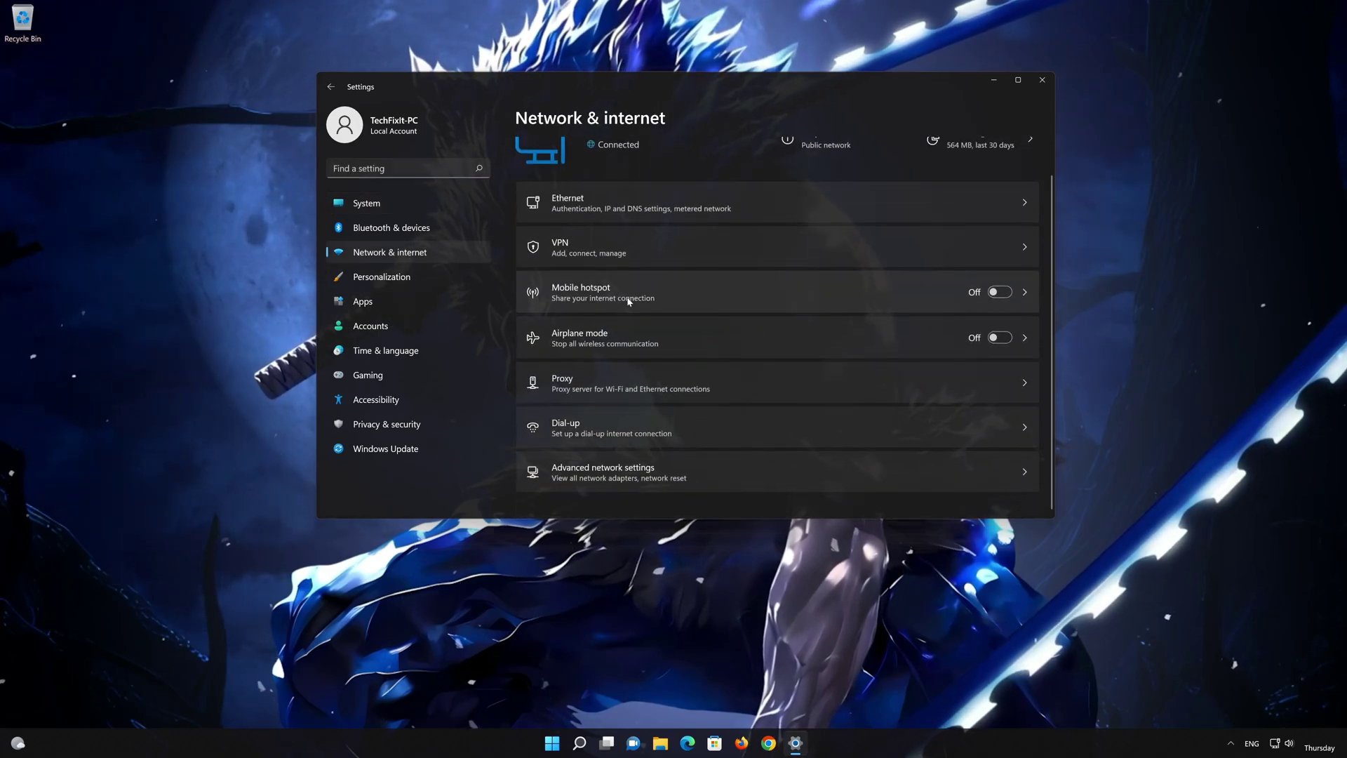
{"action": "left_click", "coordinate": [616, 483]}
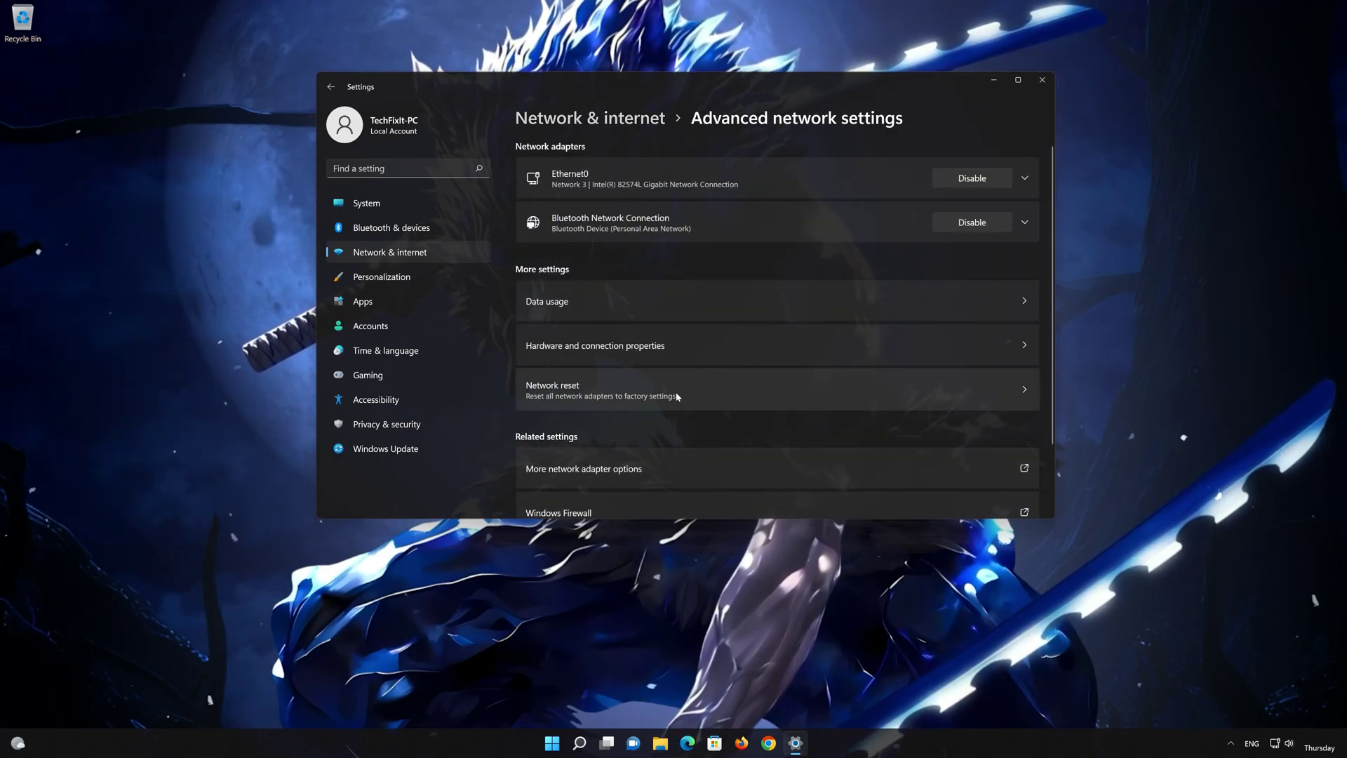
- Confirm a Network reset, dismiss the 5-minute shutdown notice, and close Settings
{"action": "left_click", "coordinate": [625, 391]}
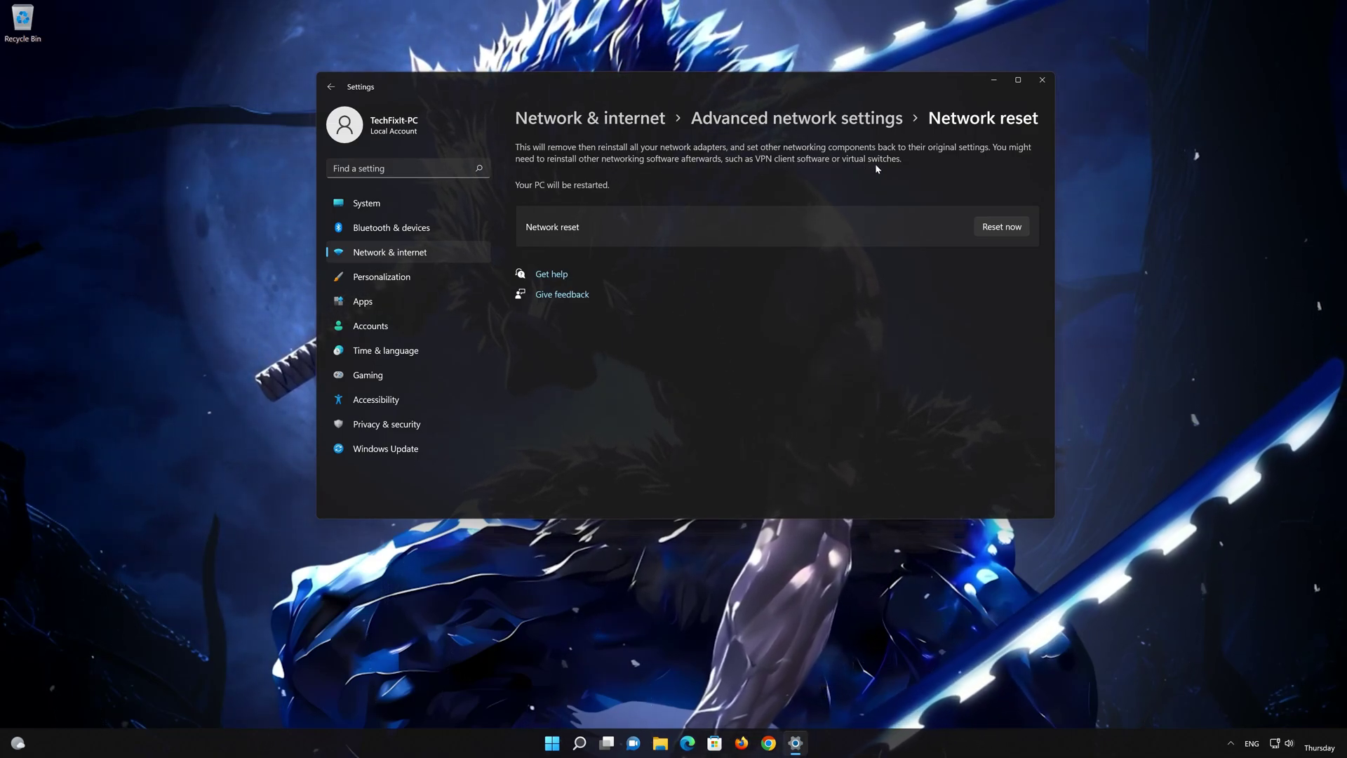
{"action": "left_click", "coordinate": [1015, 227]}
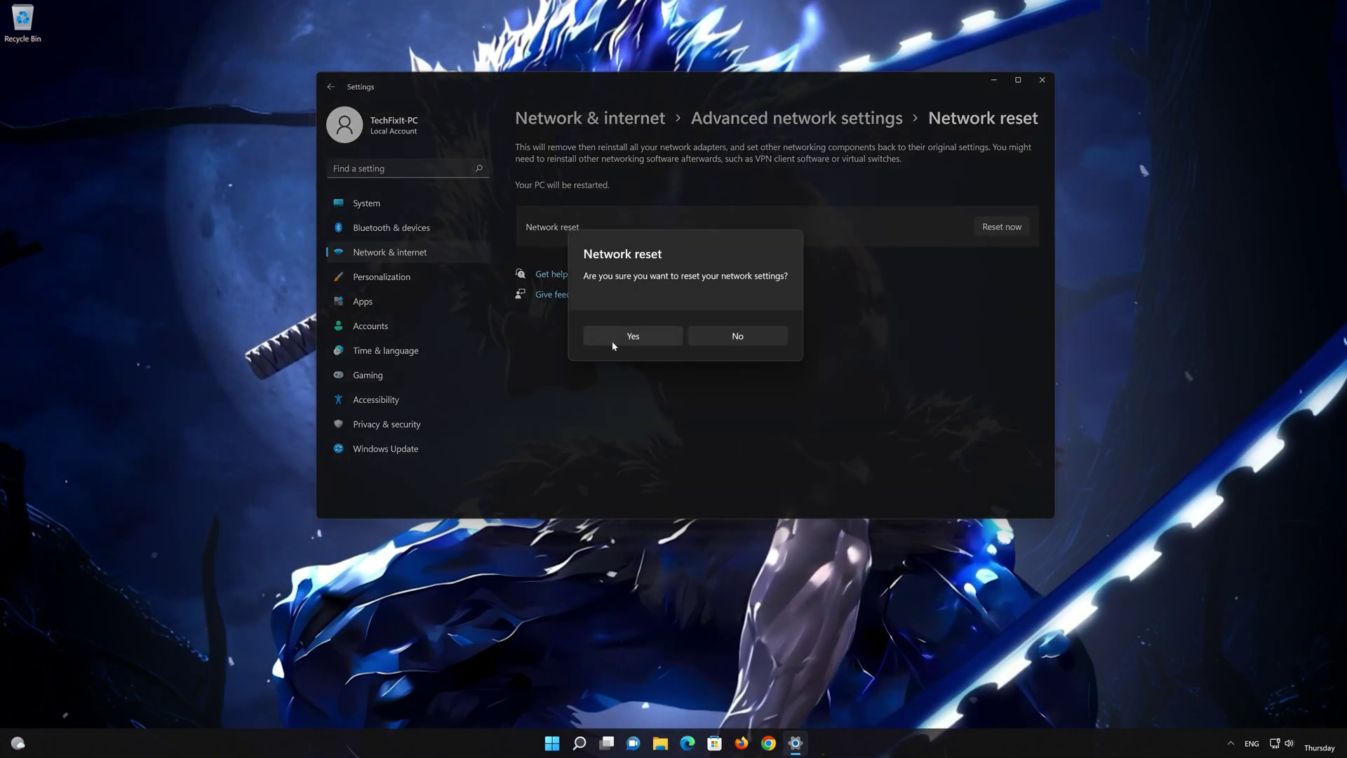
{"action": "left_click", "coordinate": [613, 344]}
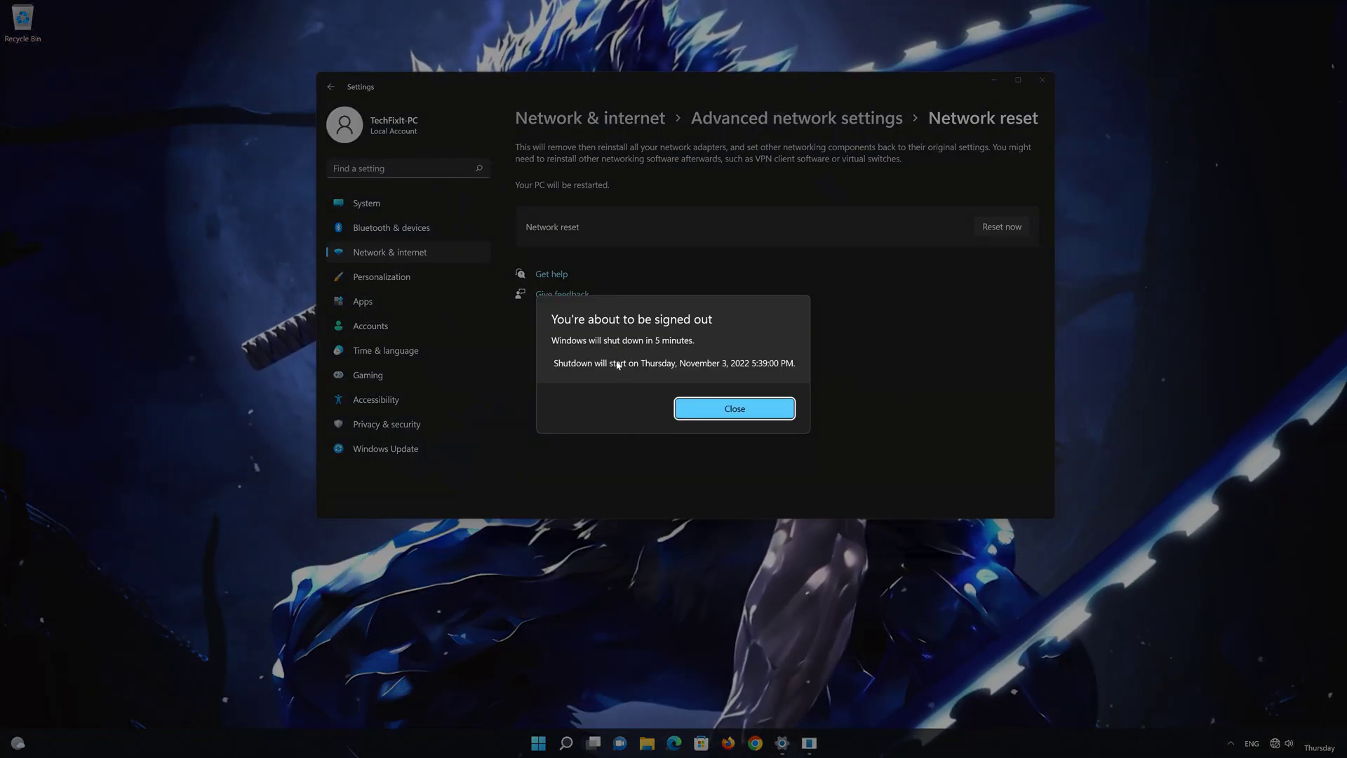
{"action": "left_click", "coordinate": [734, 413]}
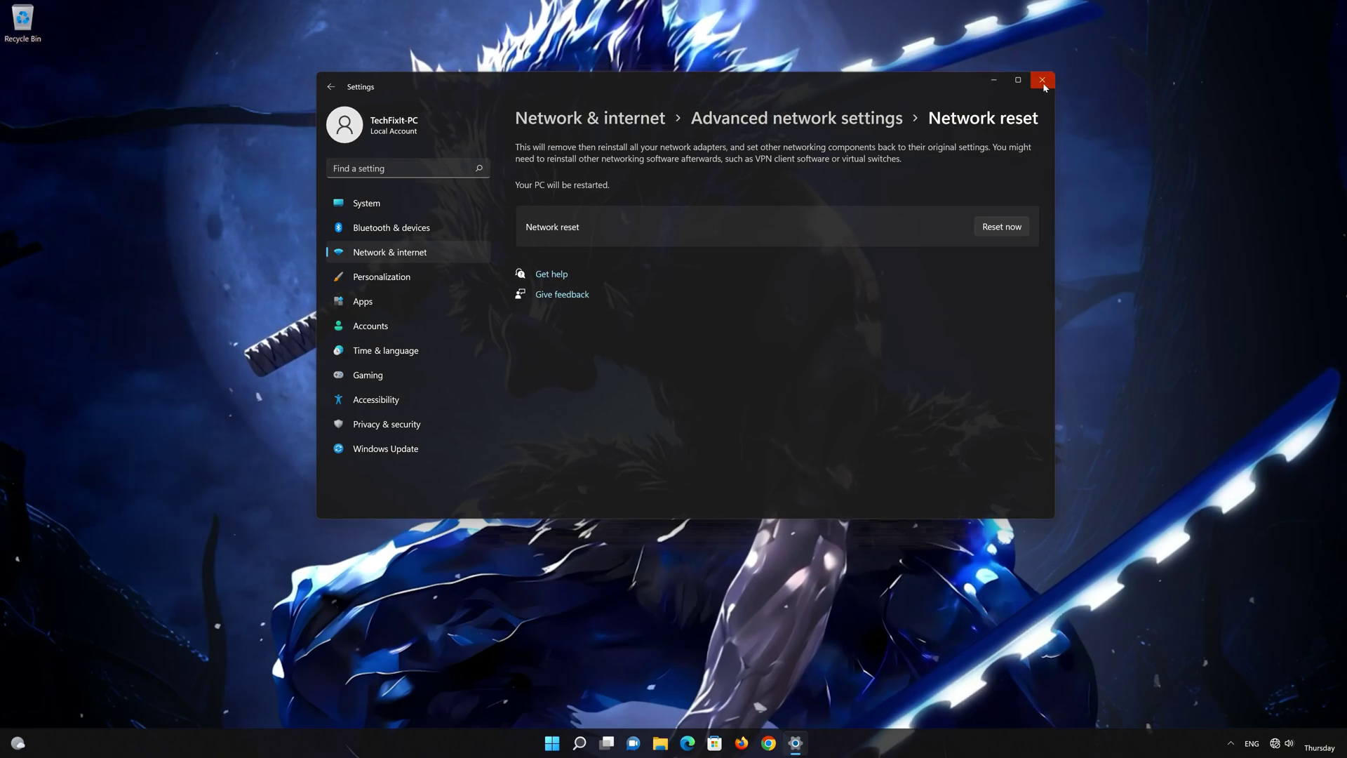
{"action": "left_click", "coordinate": [1043, 83]}
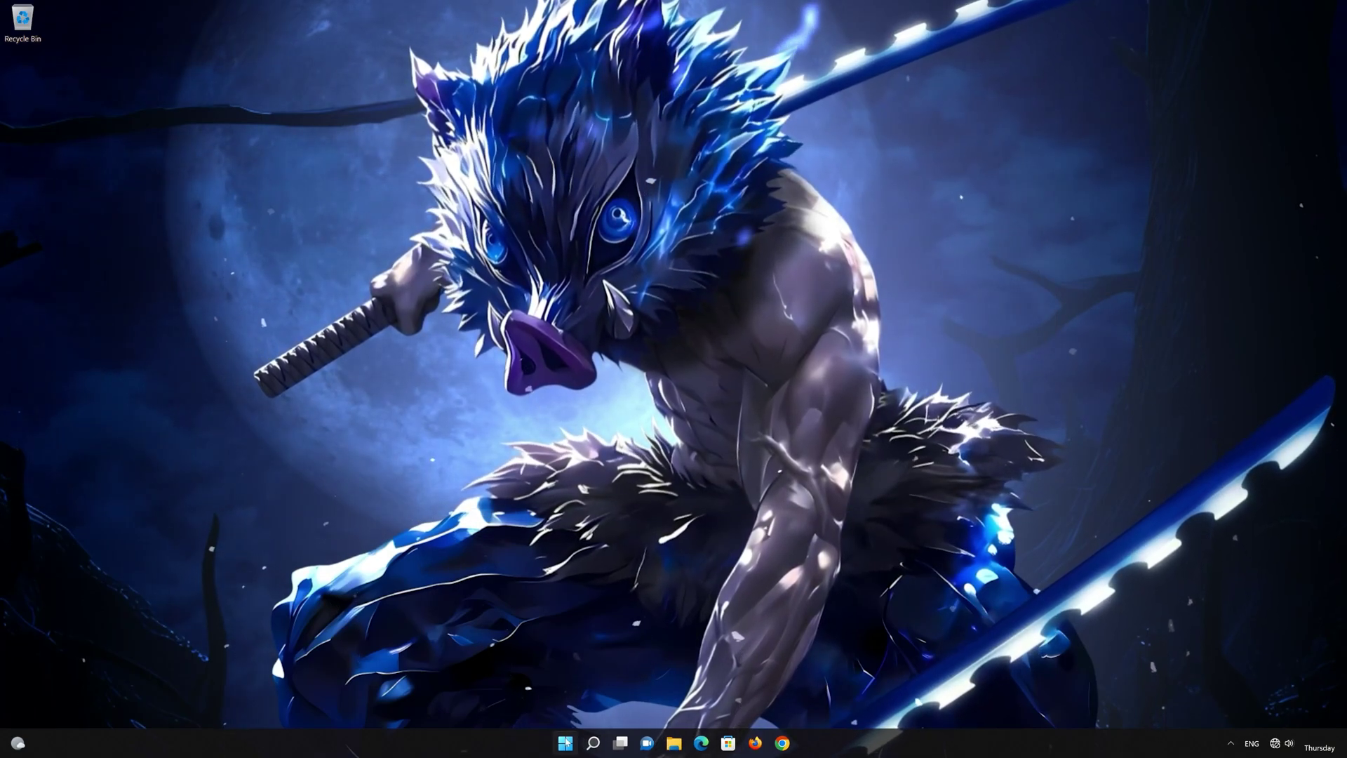
- Open the Start menu's power button menu to show the Restart option
{"action": "left_click", "coordinate": [565, 742]}
{"action": "left_click", "coordinate": [825, 700]}
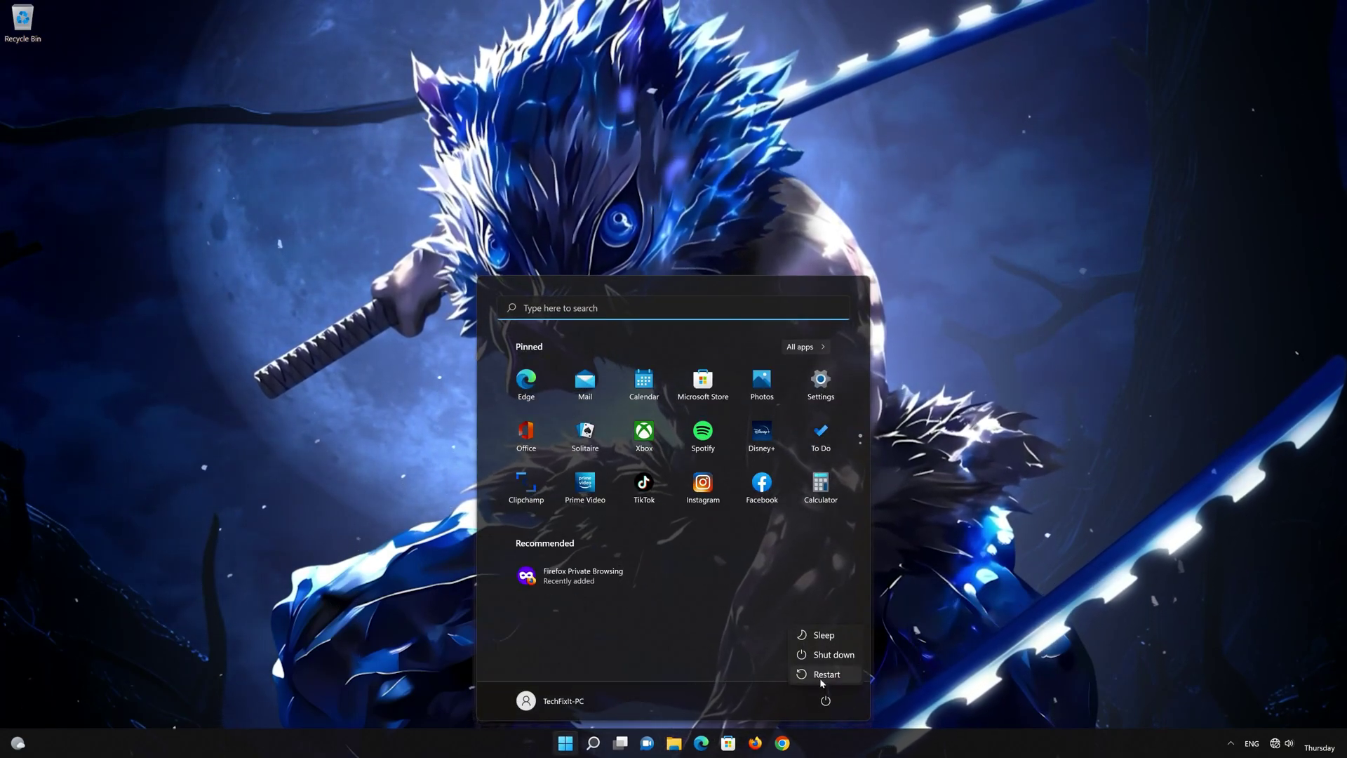